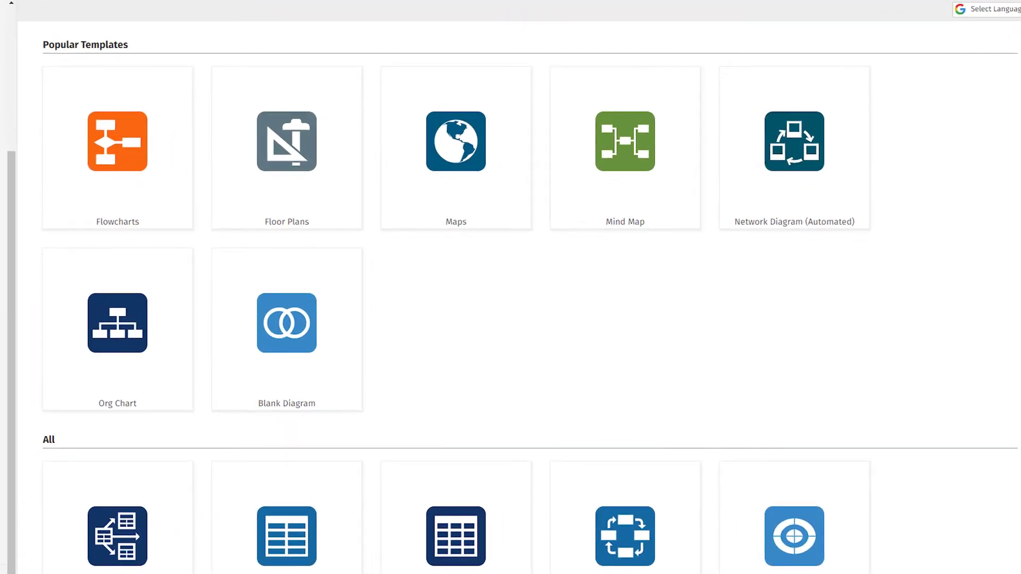
Step: Scroll the template gallery from Popular Templates down past the Mechanical Diagram row
scroll(530, 300, "down", 10)
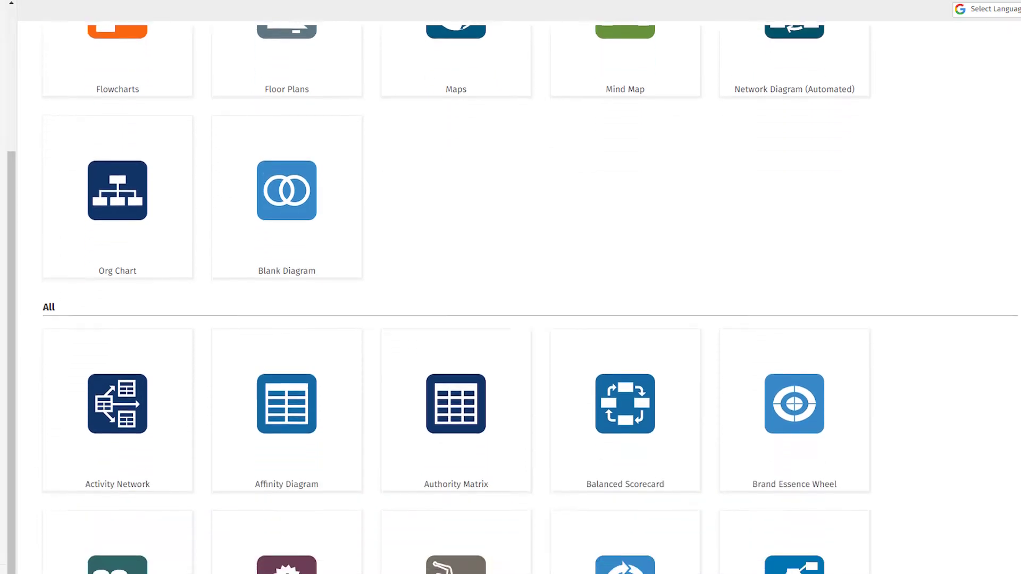
scroll(456, 312, "down", 10)
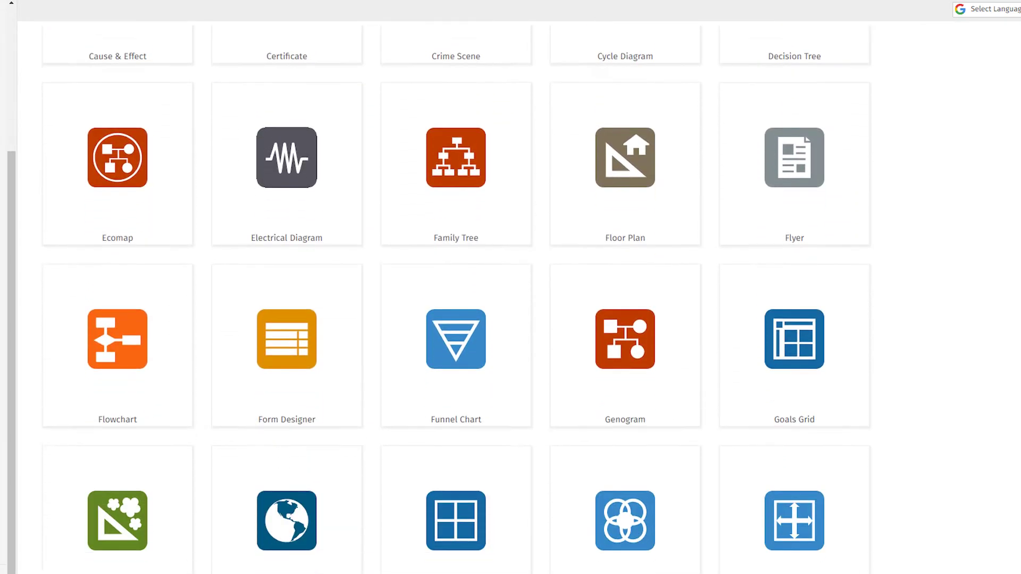
scroll(456, 298, "down", 4)
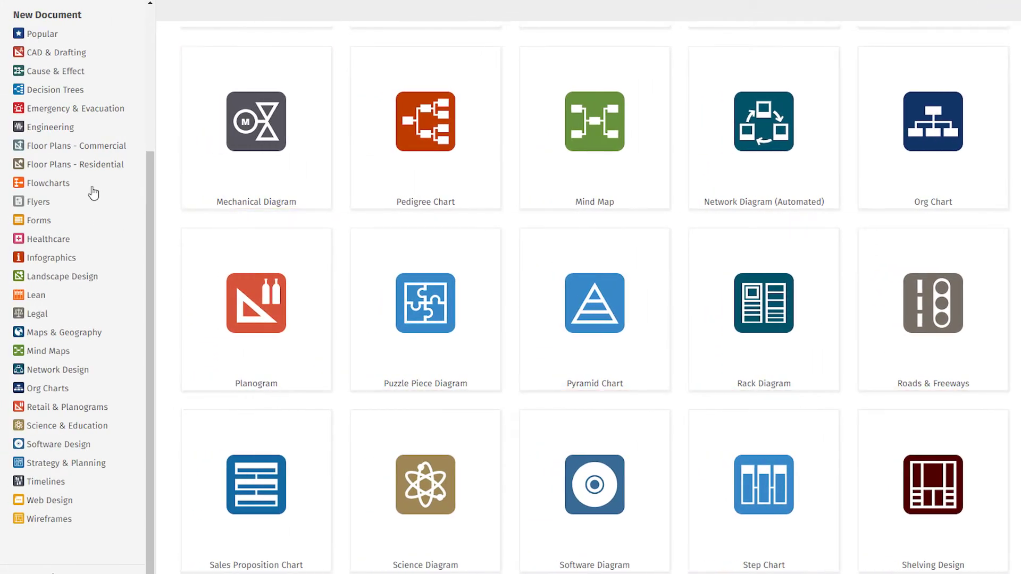
Step: Browse the Floor Plans - Commercial, Restaurant Plans and Infographics templates, then return to Popular
left_click(105, 147)
left_click(88, 241)
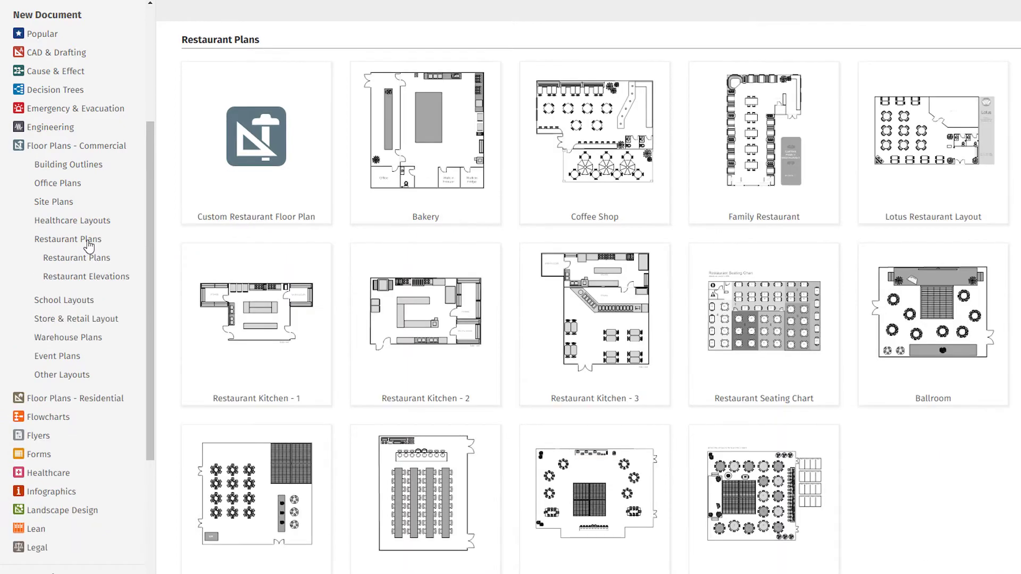
left_click(63, 491)
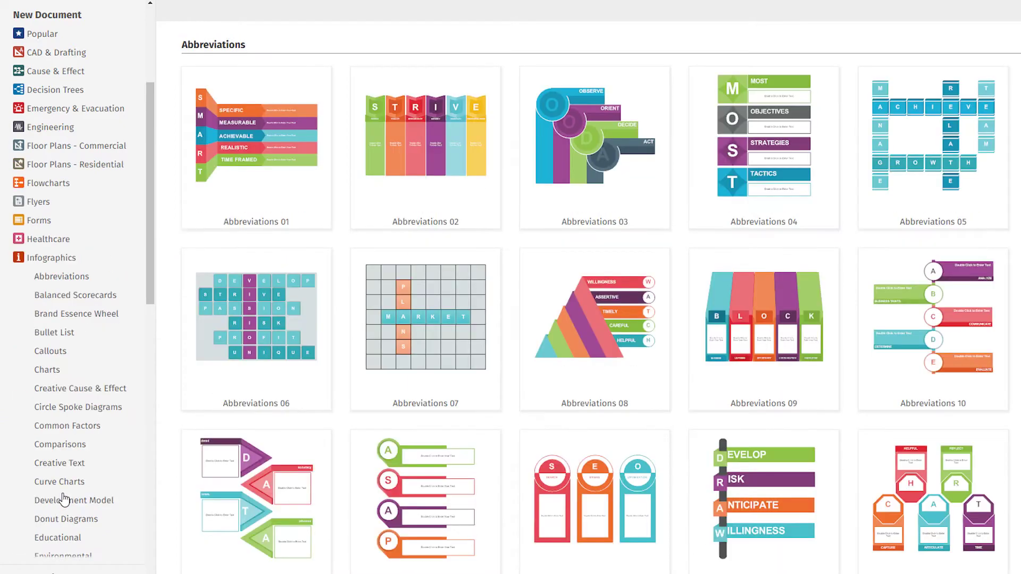
scroll(63, 500, "down", 2)
scroll(72, 489, "up", 3)
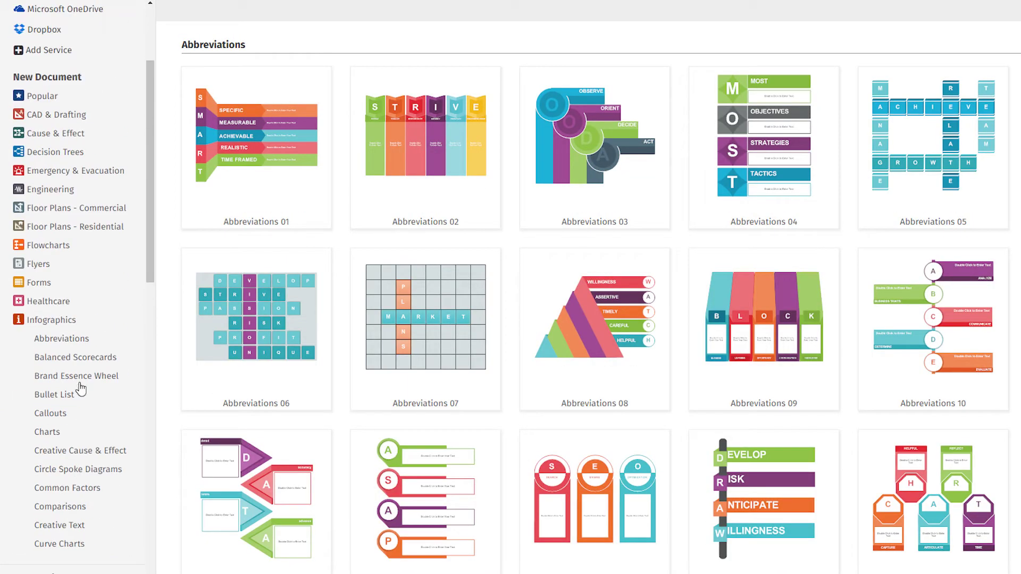
left_click(57, 98)
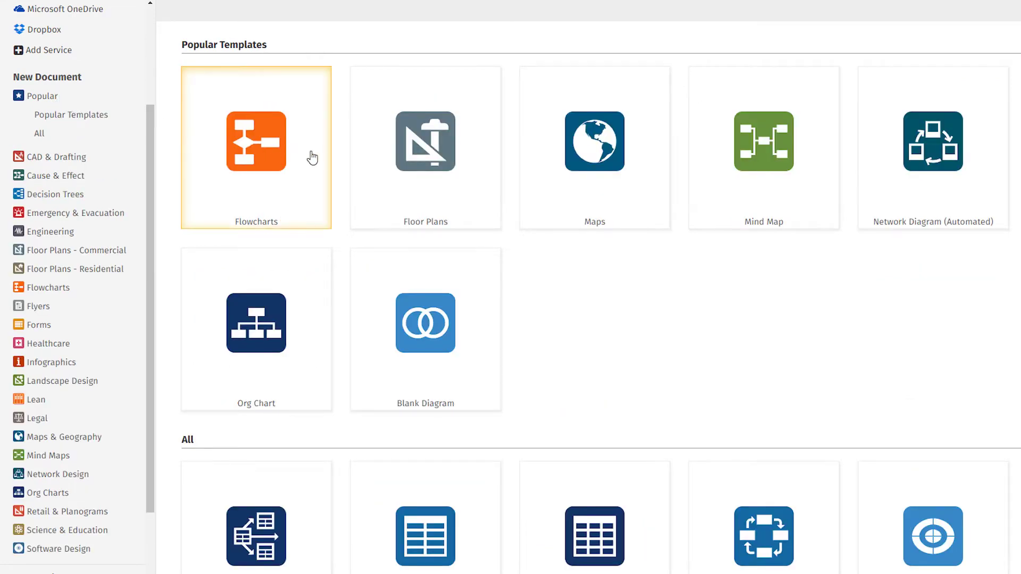
Step: Scroll through the Flowcharts templates and examples, then open the Hiring Process example
left_click(326, 161)
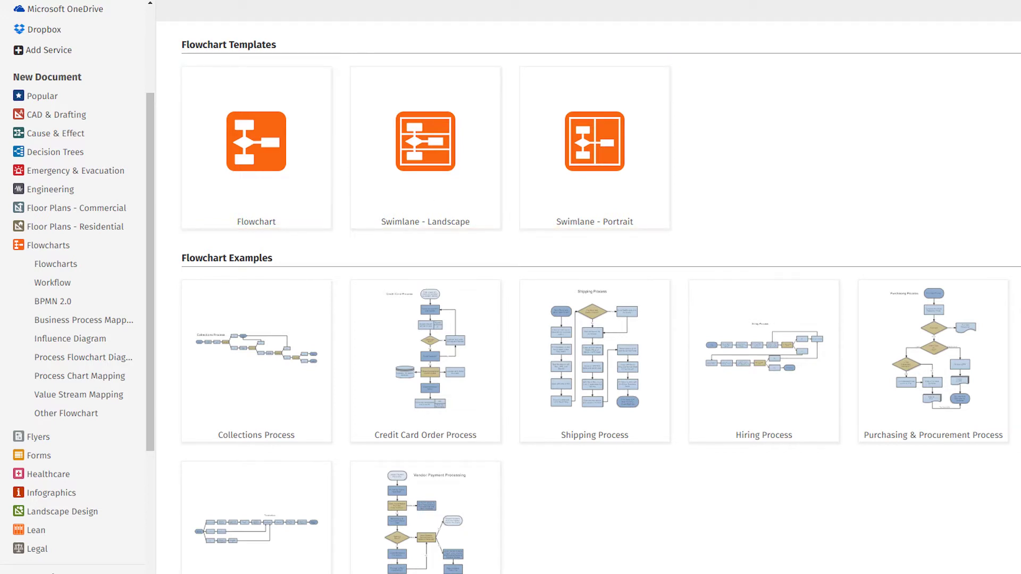
scroll(600, 303, "down", 6)
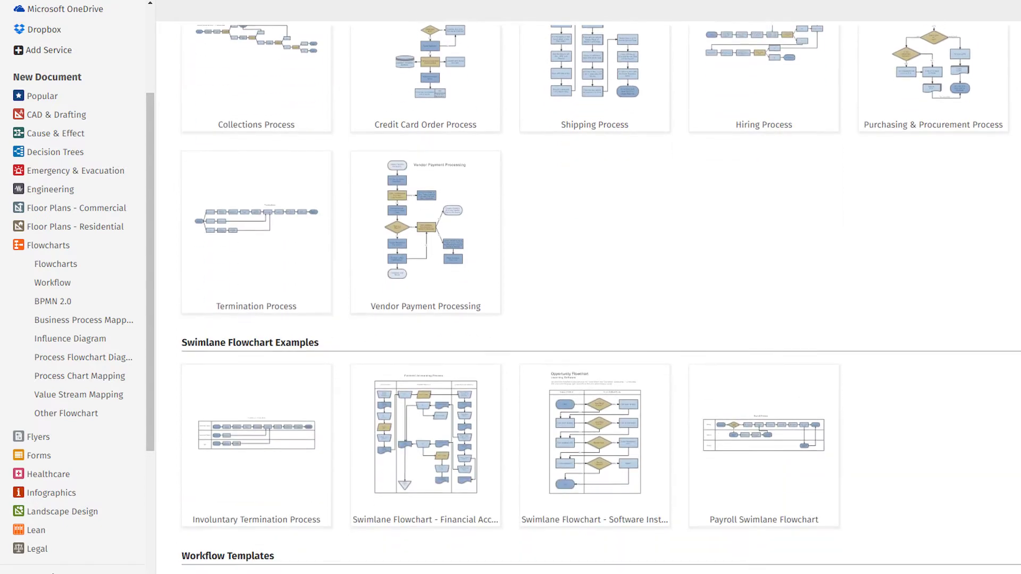
scroll(600, 296, "down", 3)
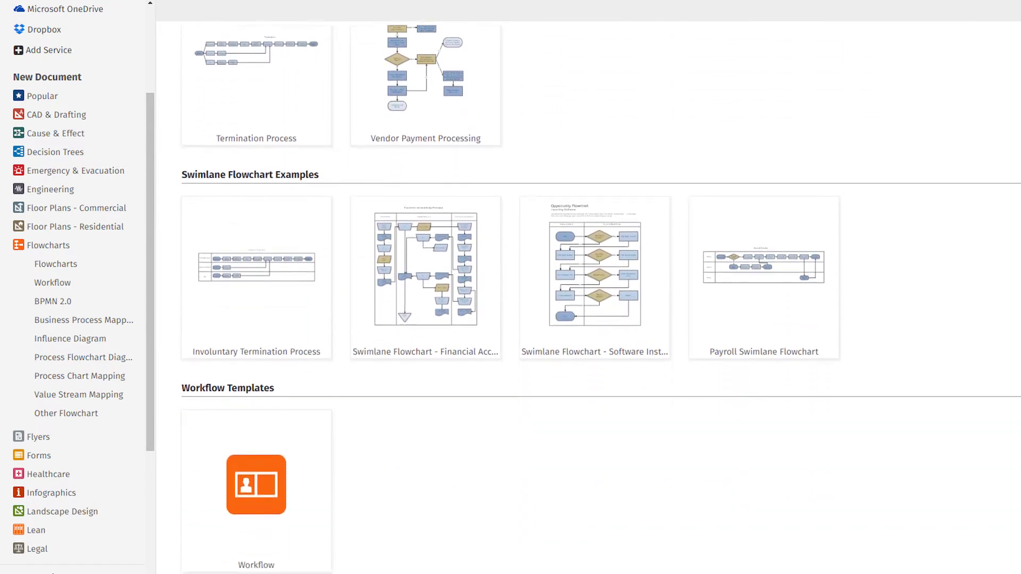
scroll(601, 298, "down", 6)
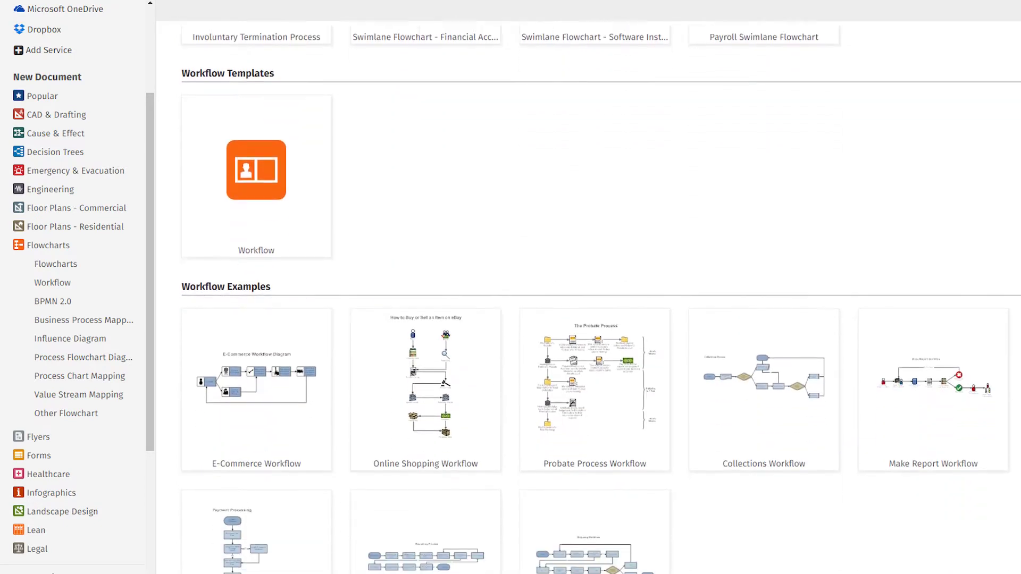
scroll(601, 298, "down", 2)
scroll(601, 298, "up", 5)
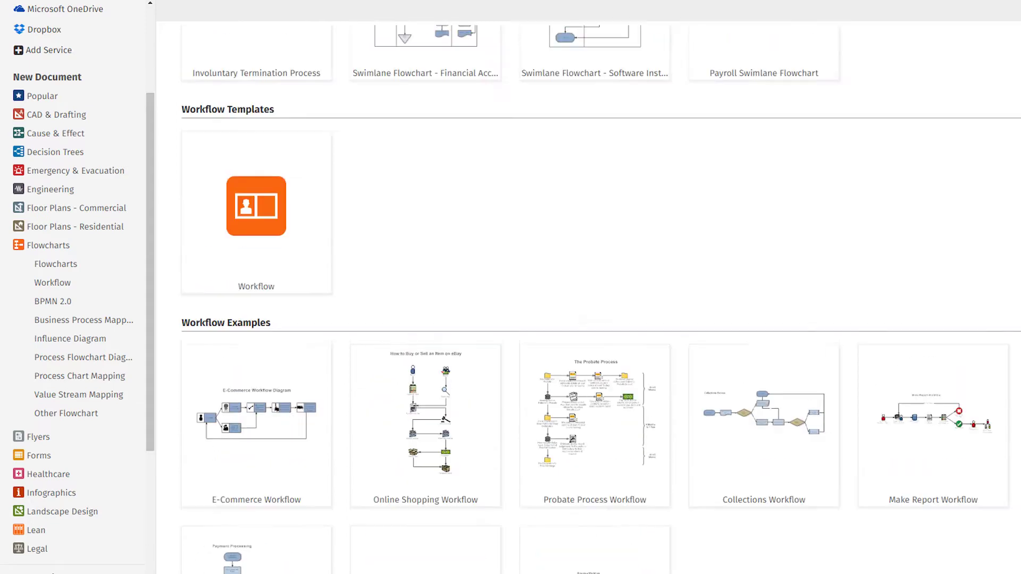
scroll(601, 298, "up", 7)
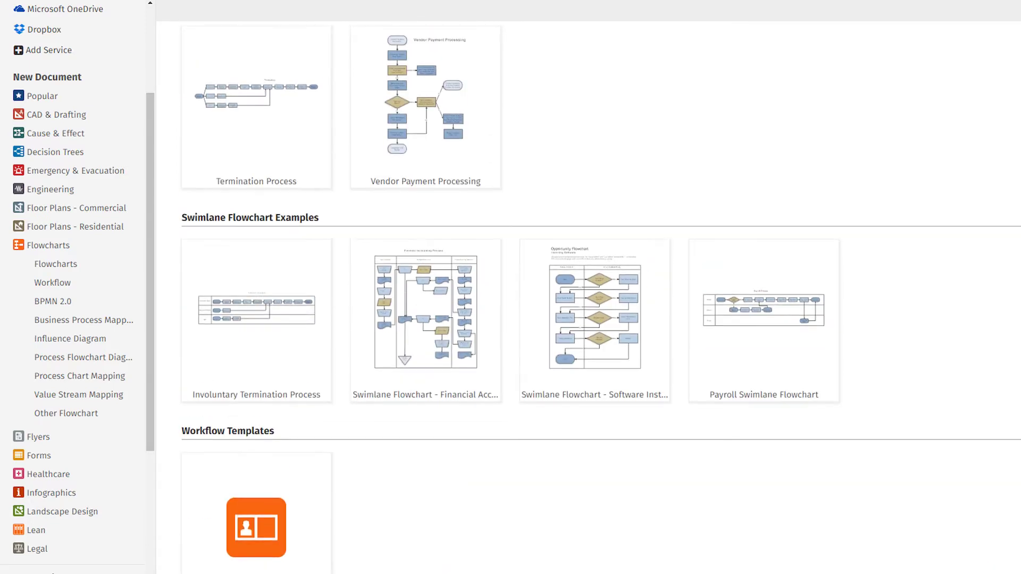
scroll(601, 298, "up", 1)
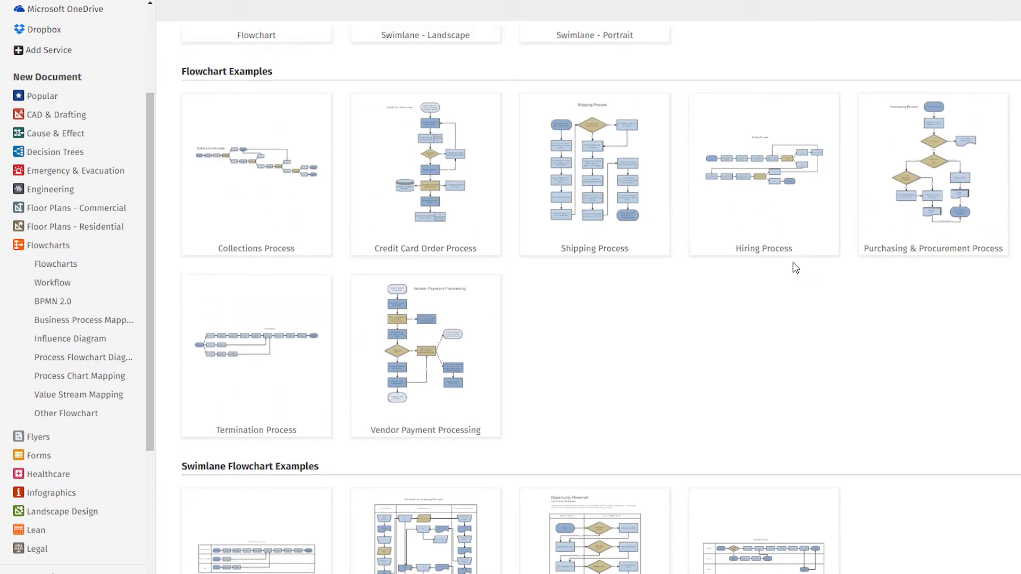
left_click(786, 238)
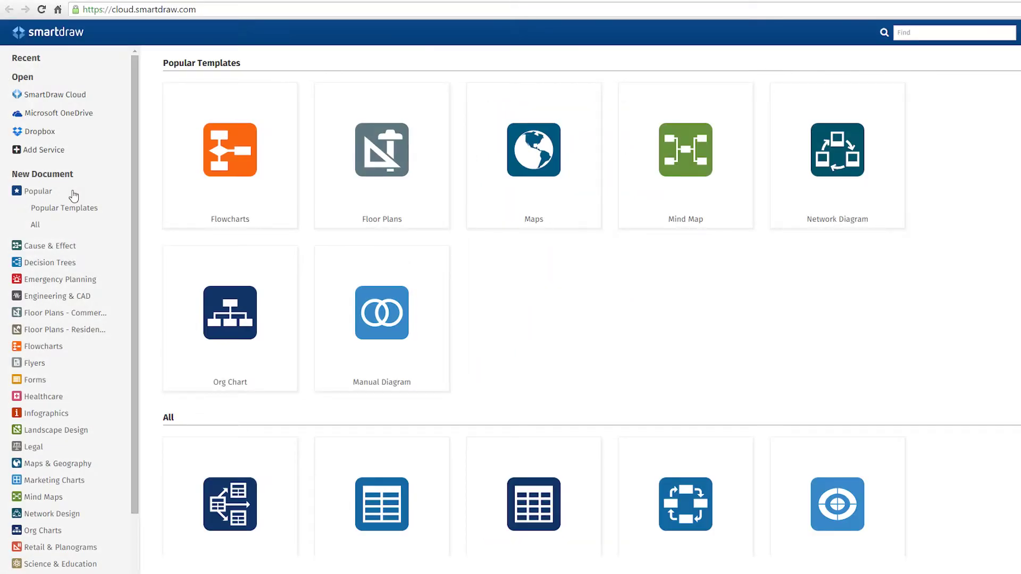
Step: Start a new Flowchart document from the Flowcharts templates, beginning with one Start shape
left_click(188, 198)
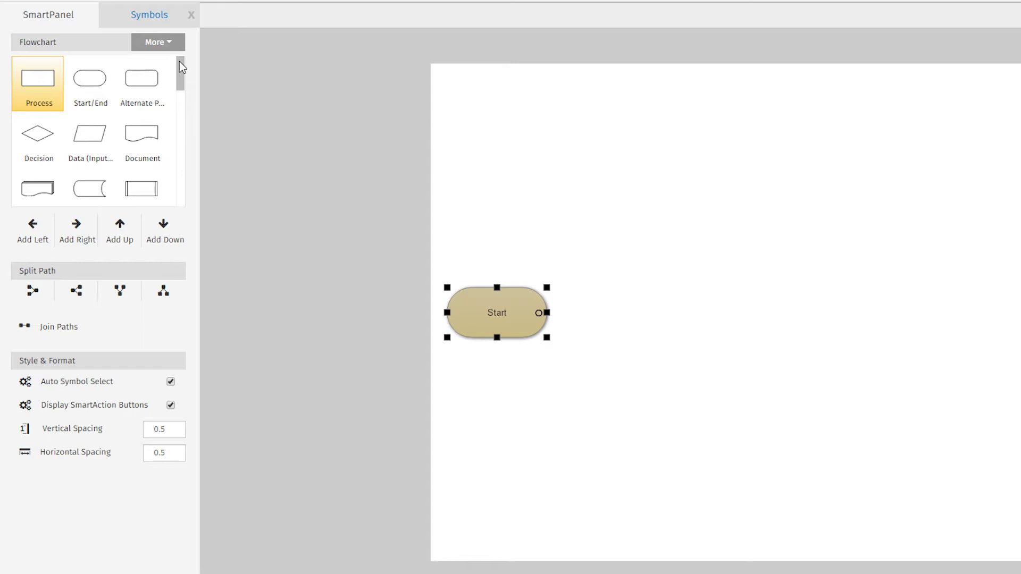
mouse_move(180, 62)
left_mouse_down()
mouse_move(182, 157)
mouse_move(184, 56)
left_mouse_up()
left_click(159, 44)
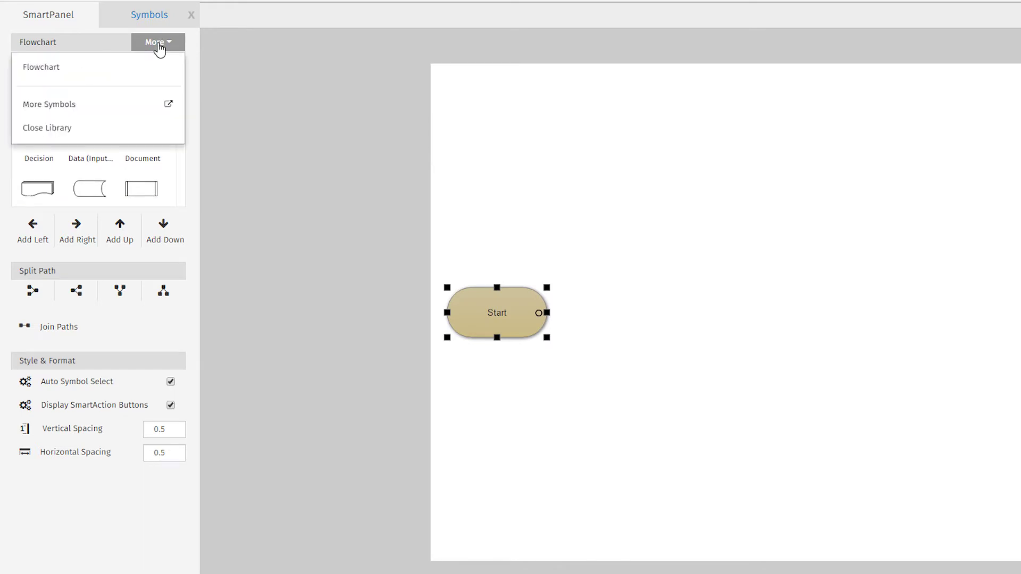
left_click(138, 106)
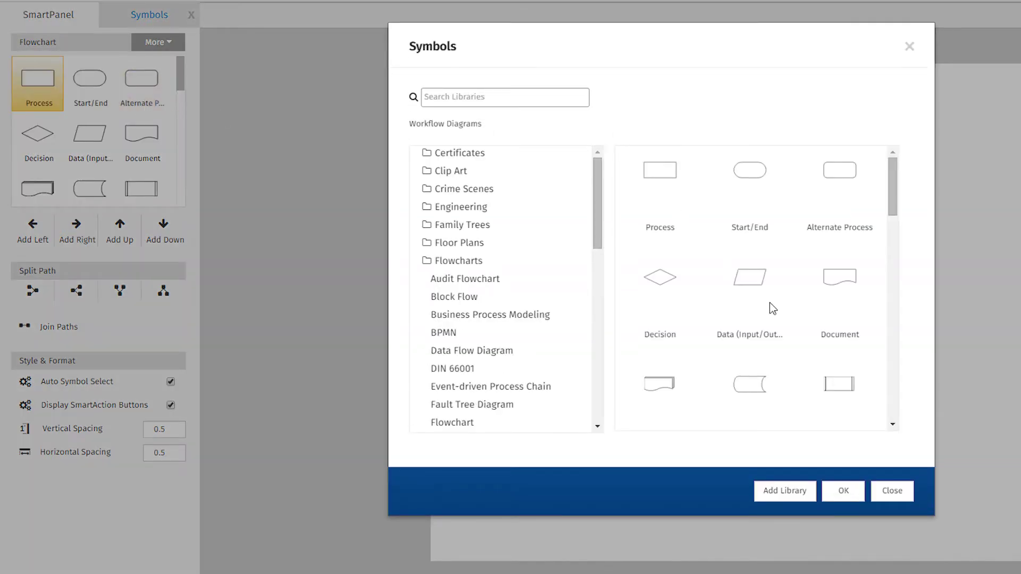
left_click(893, 491)
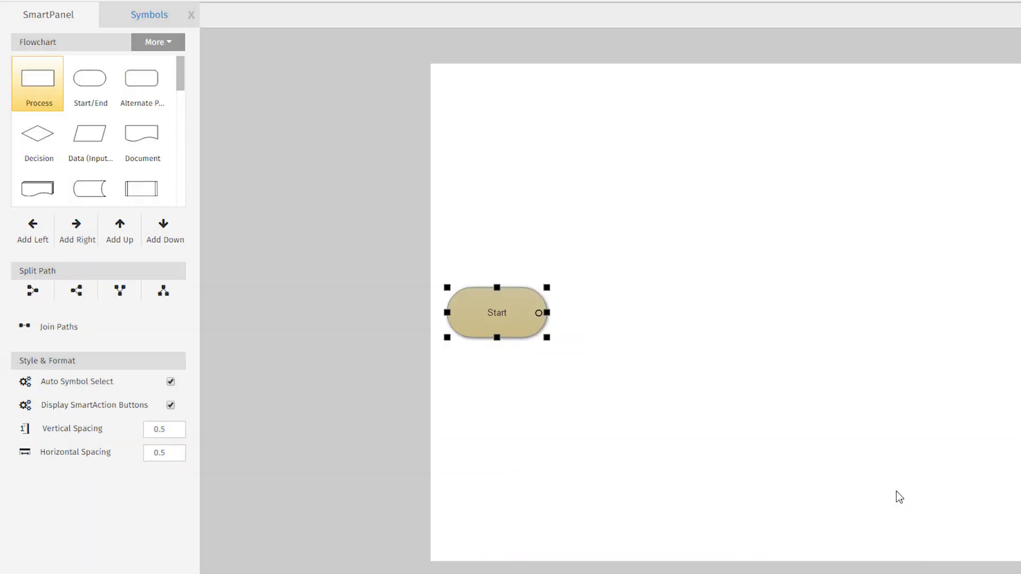
Step: Add two connected steps to the right of Start, then split the flow into two branches
left_click(86, 239)
left_click(85, 239)
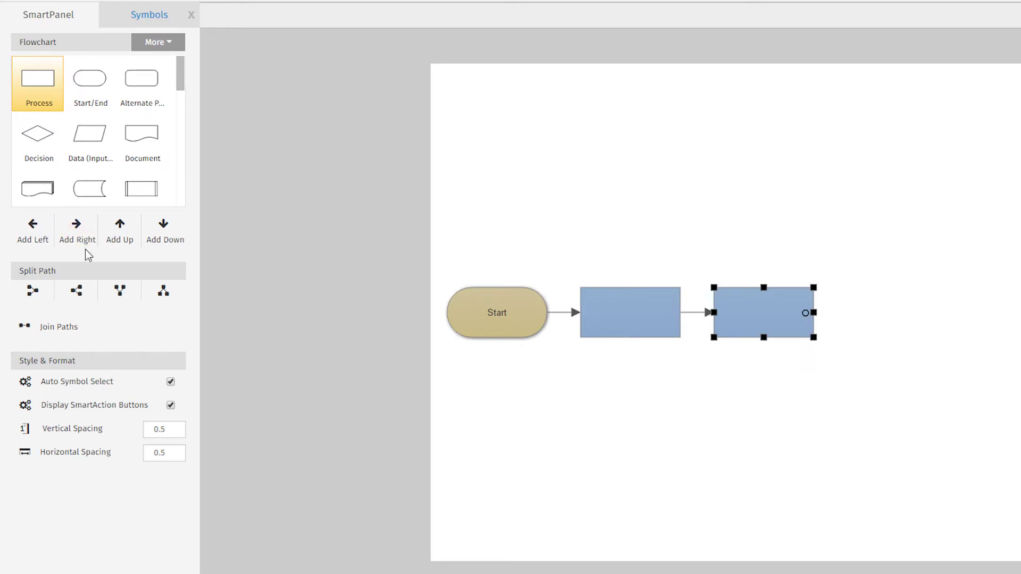
left_click(82, 295)
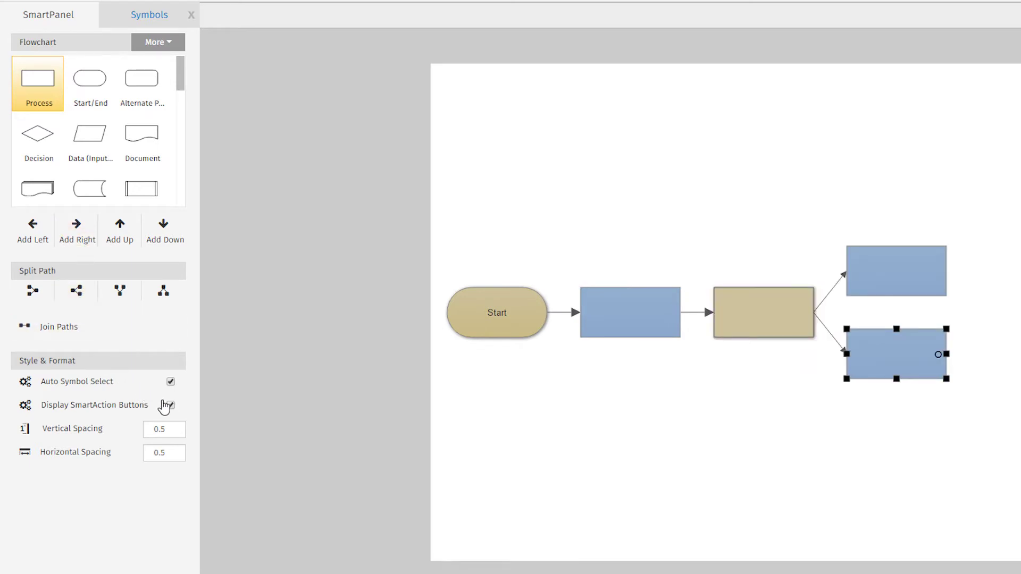
Step: Try other vertical and horizontal spacing values, then reset both to 0.5
left_click(180, 425)
left_click(180, 433)
left_click(180, 449)
left_click(181, 449)
left_click(181, 456)
left_click(181, 456)
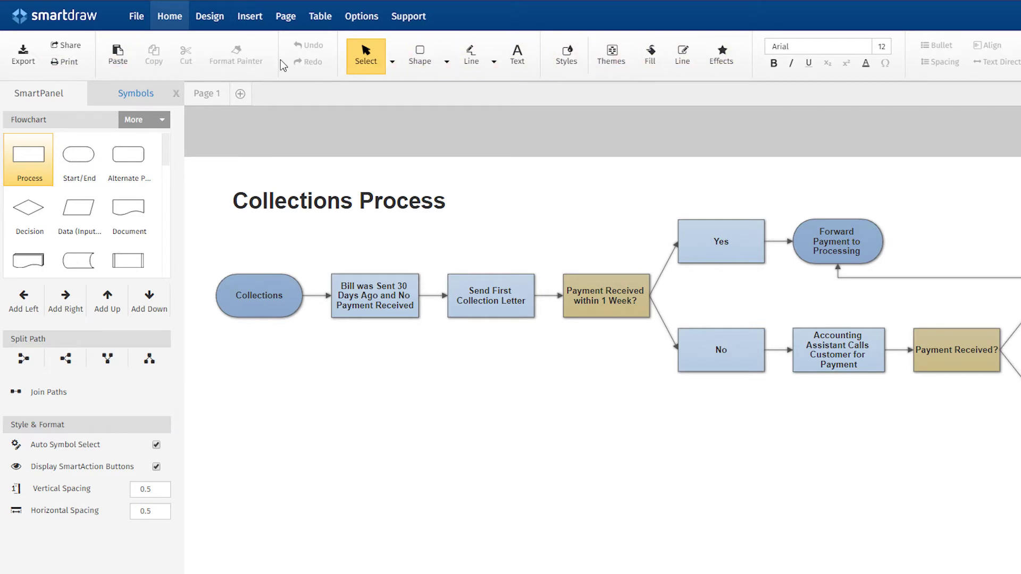
Step: Export the Collections Process flowchart for Office and paste it into Word below 'Credit record'
left_click(37, 63)
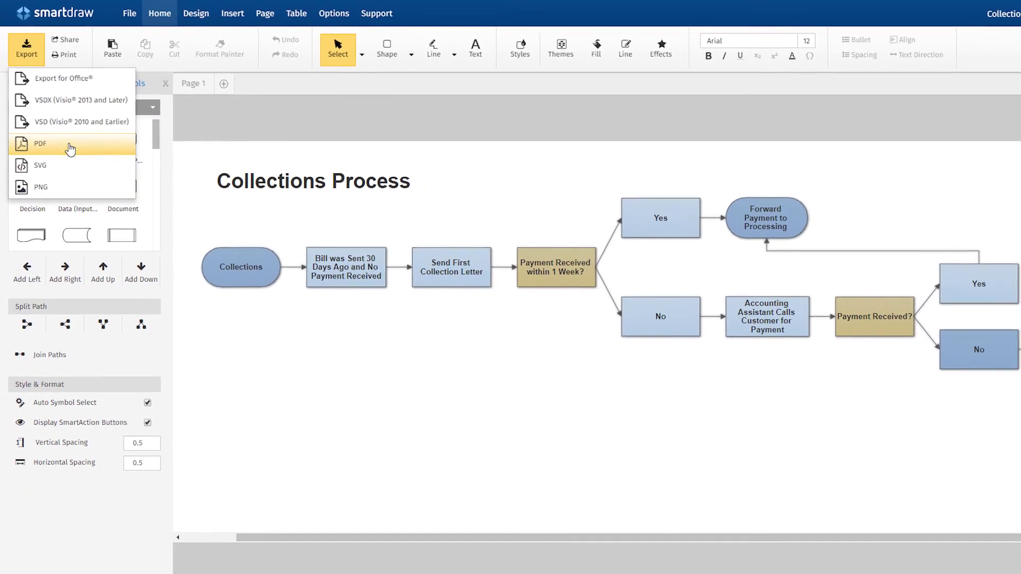
left_click(70, 83)
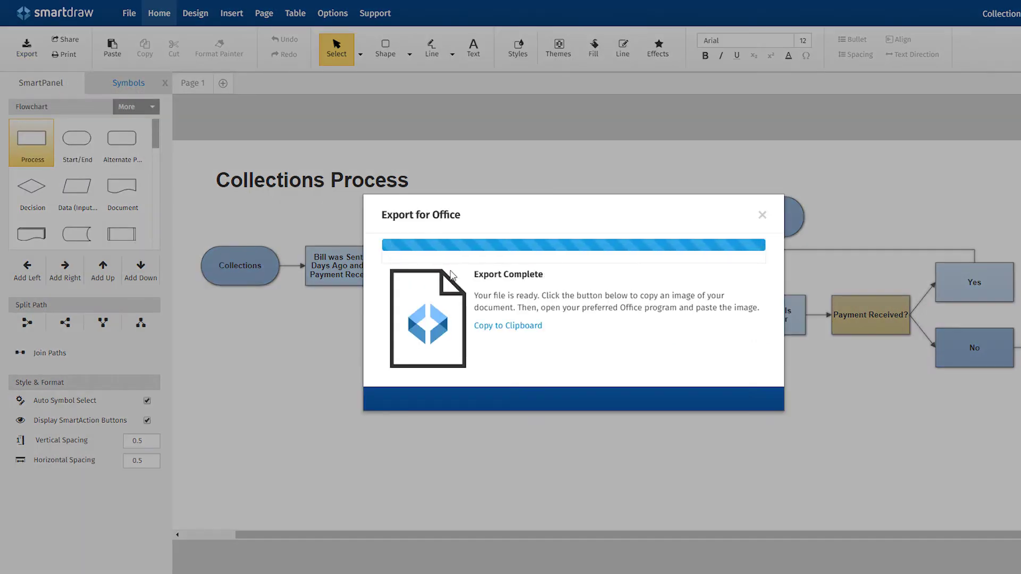
left_click(496, 327)
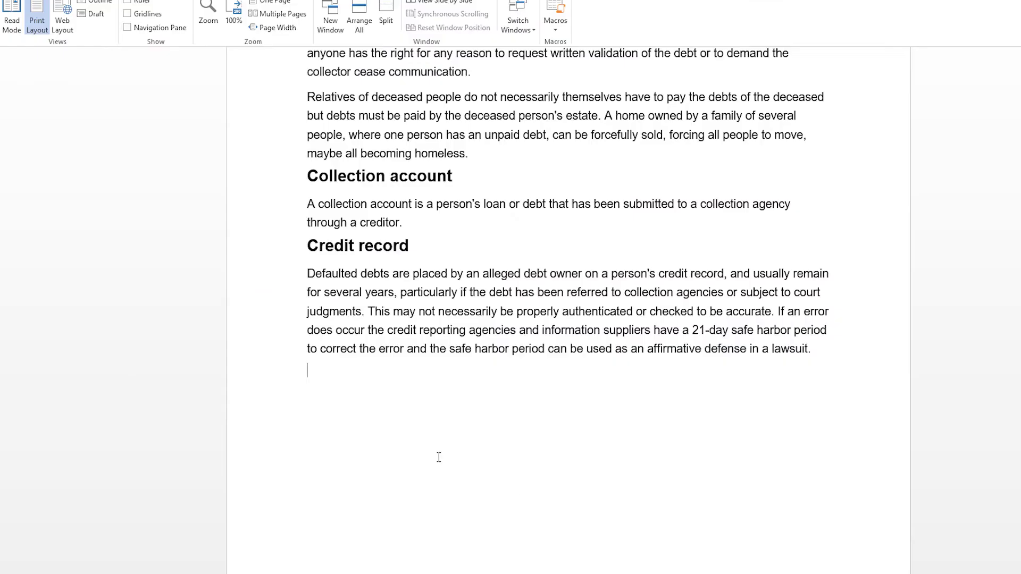
right_click(346, 379)
left_click(372, 419)
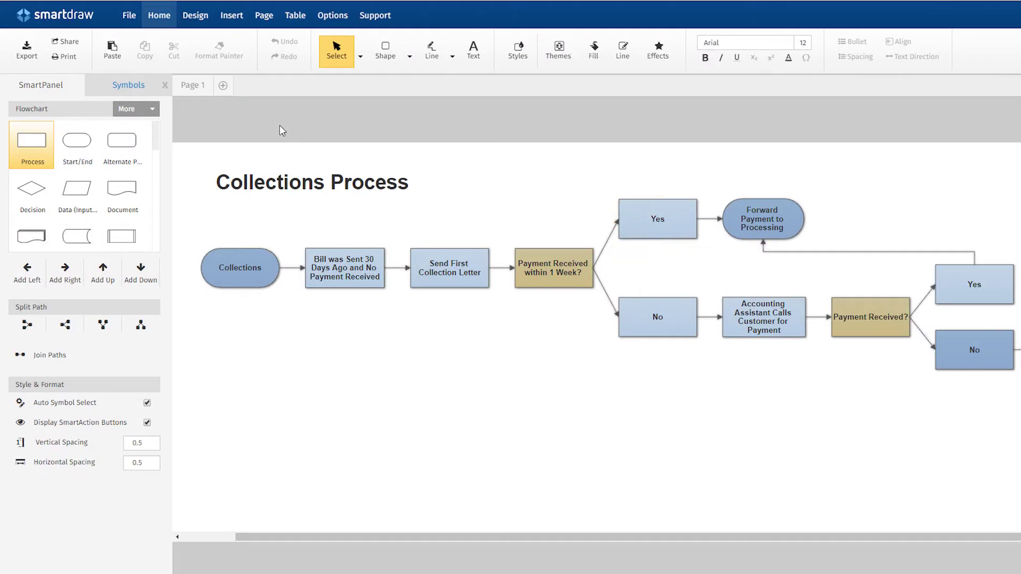
left_click(66, 41)
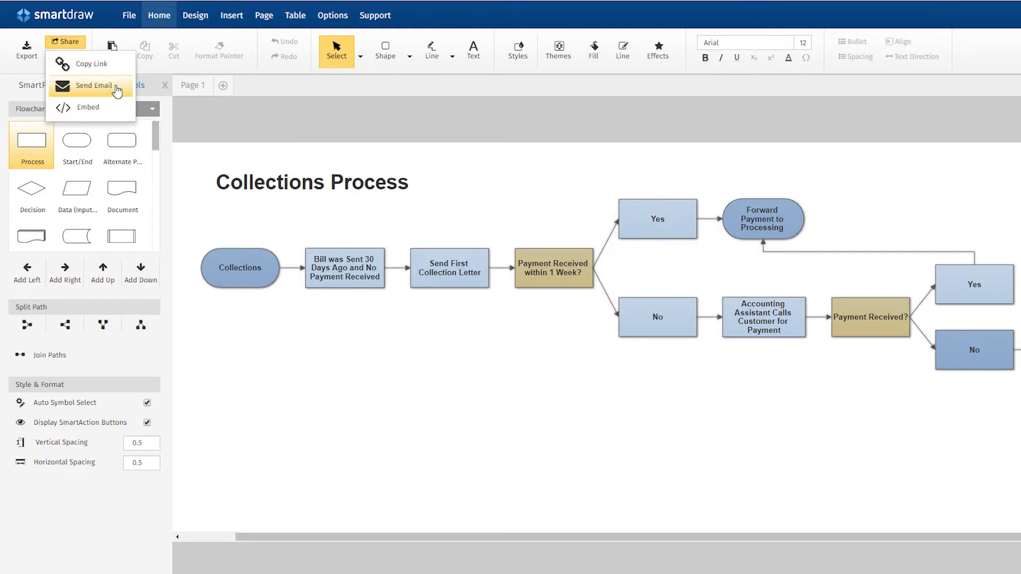
left_click(94, 85)
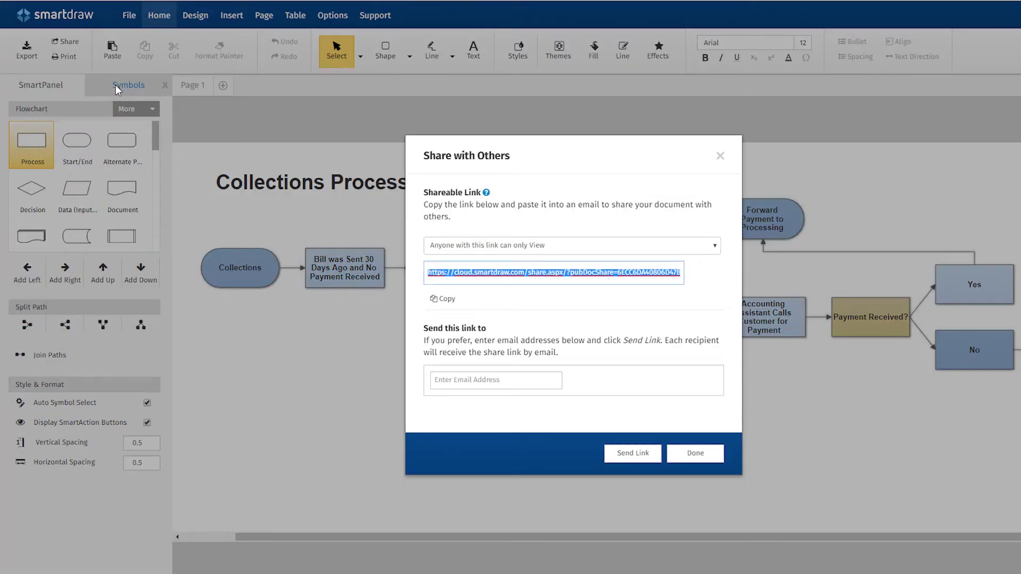
left_click(706, 249)
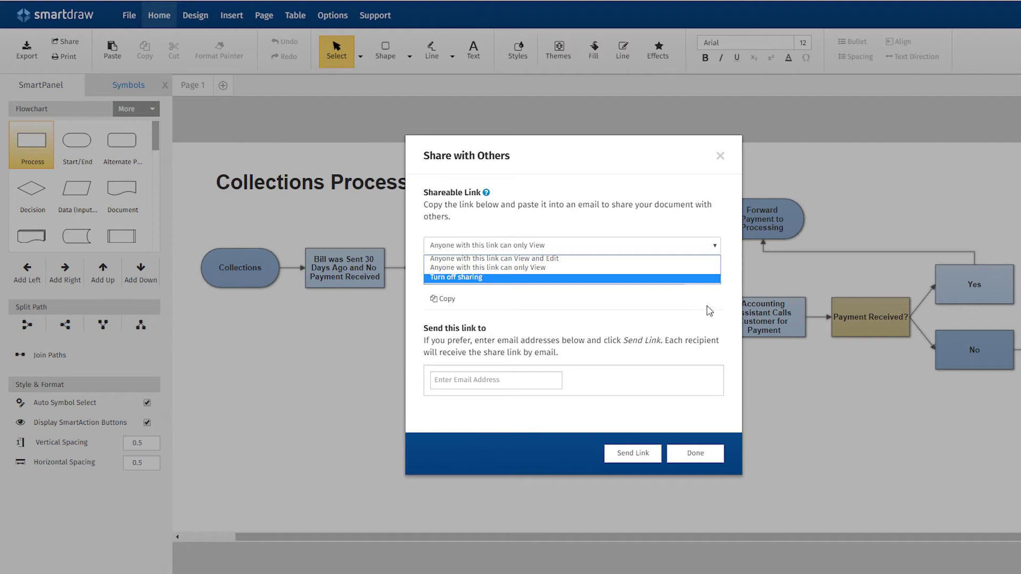
left_click(713, 456)
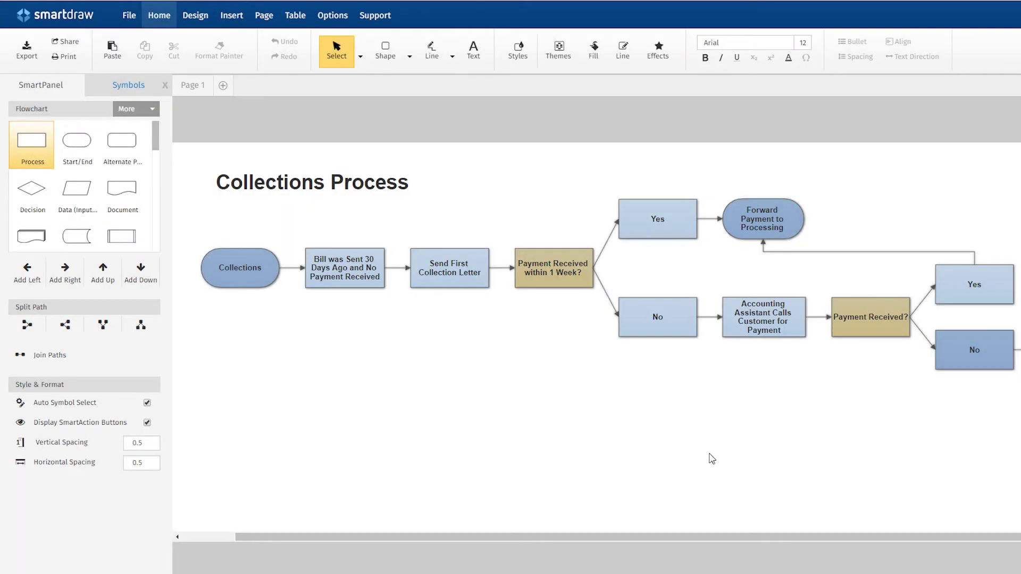
left_click(73, 61)
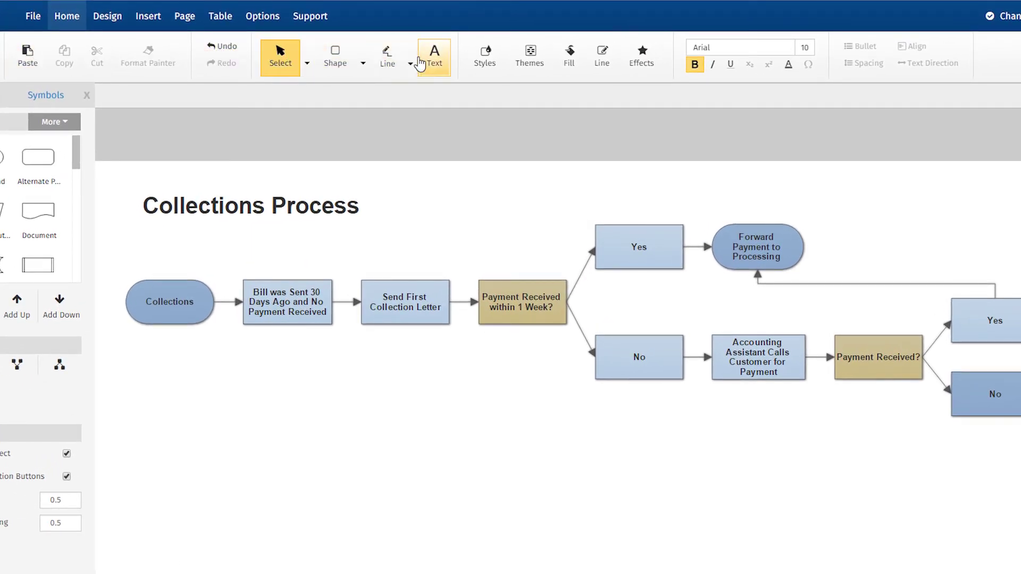
left_click(498, 63)
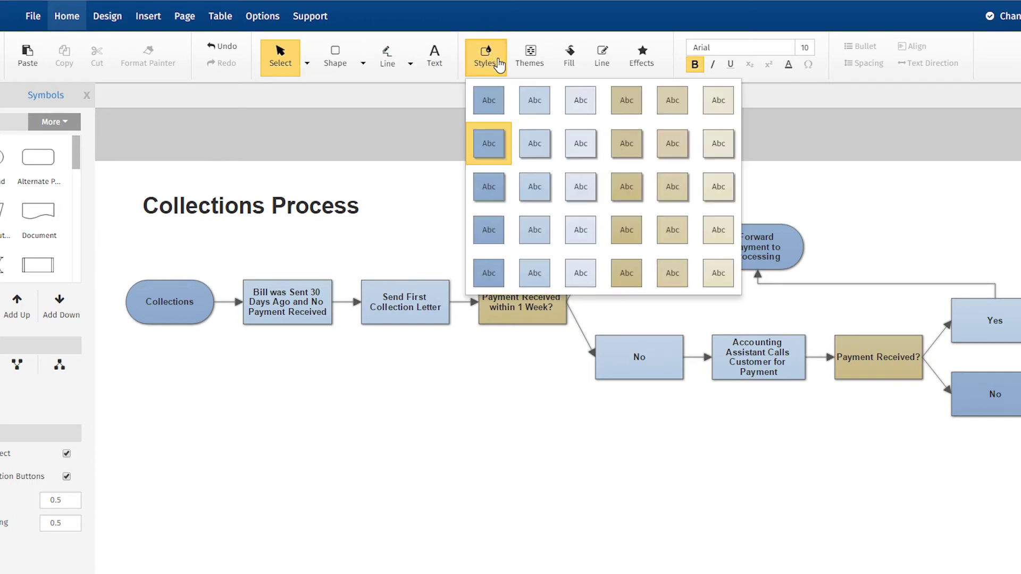
left_click(542, 65)
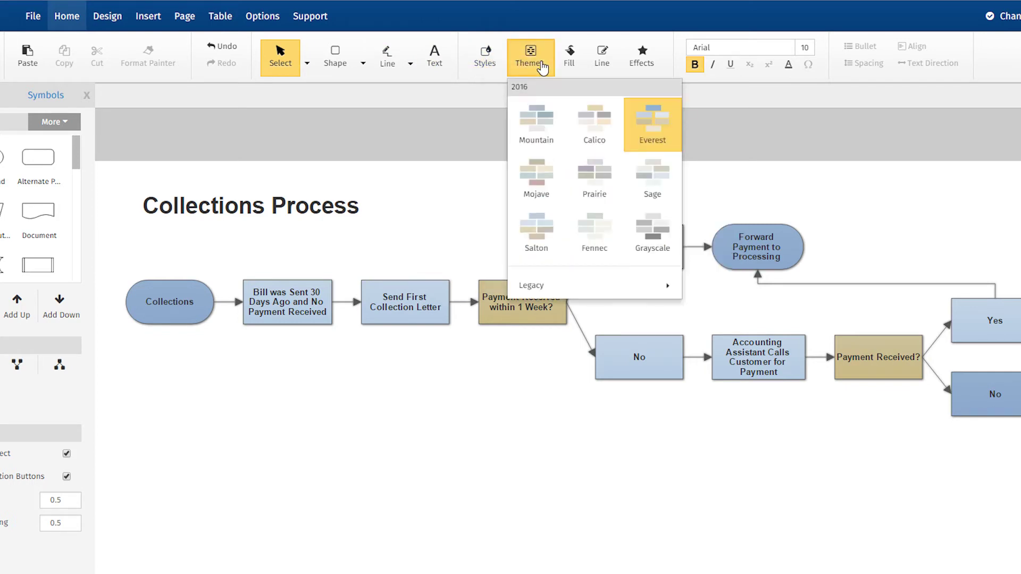
left_click(543, 176)
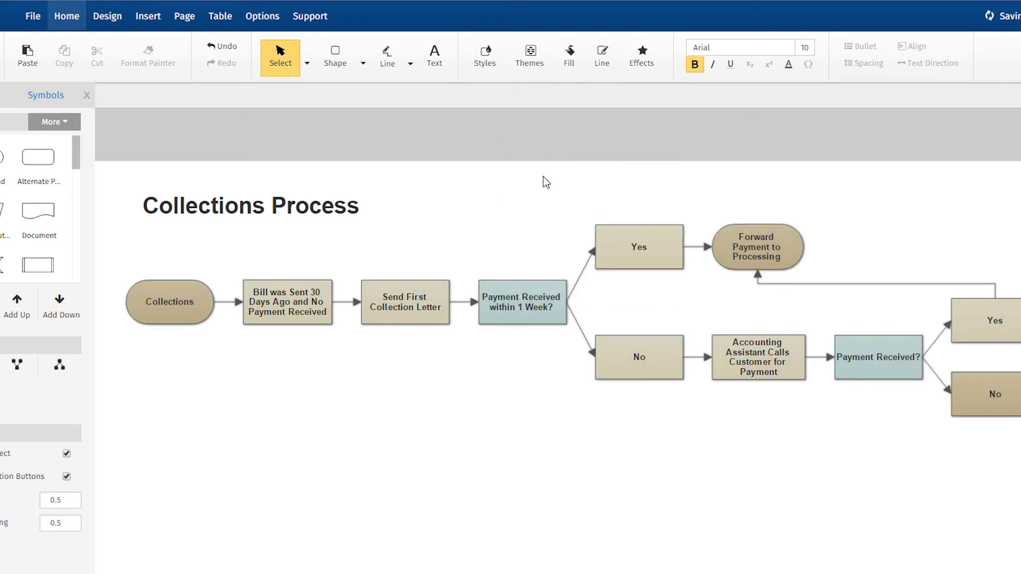
left_click(532, 66)
left_click(586, 169)
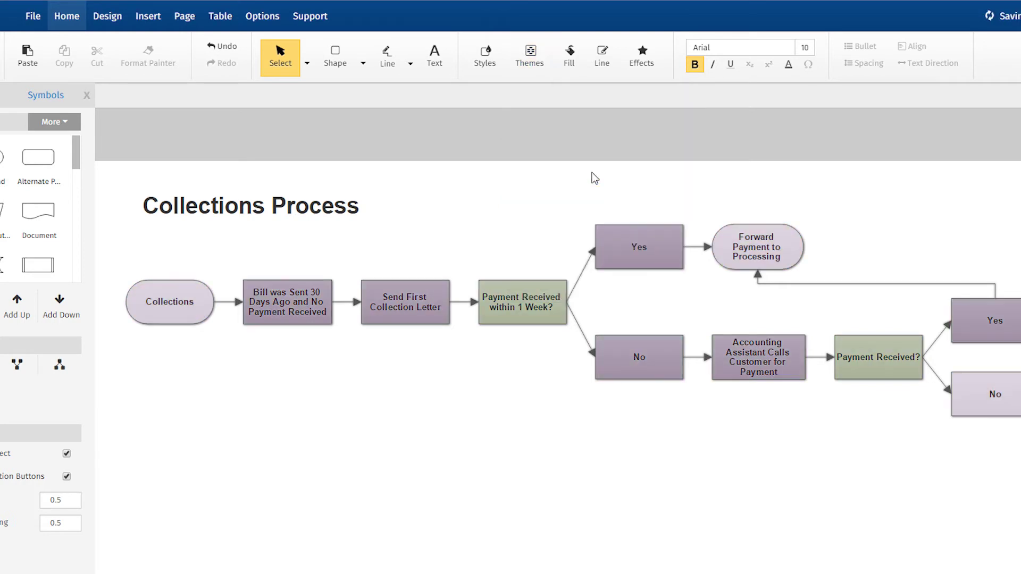
left_click(533, 60)
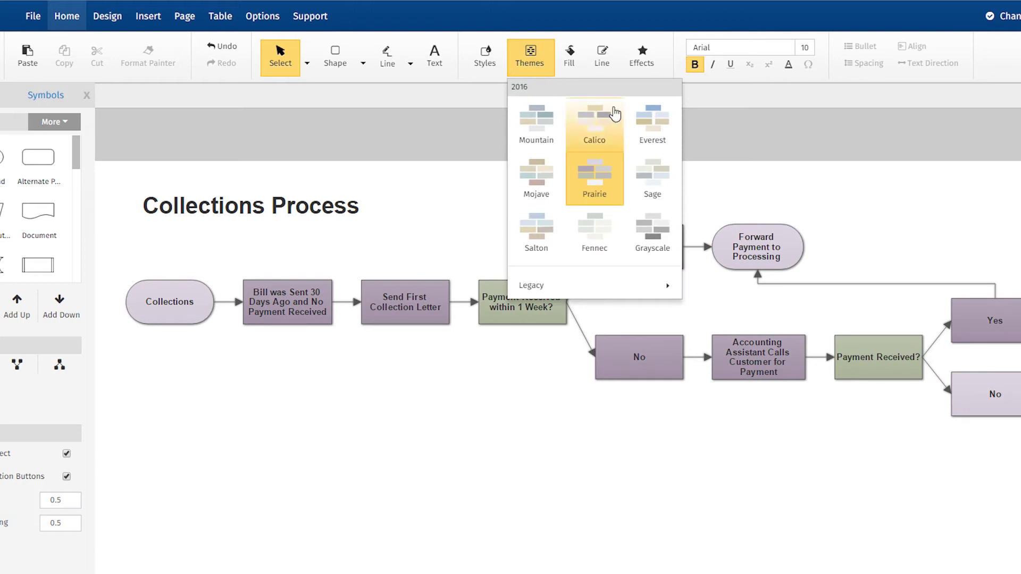
left_click(639, 123)
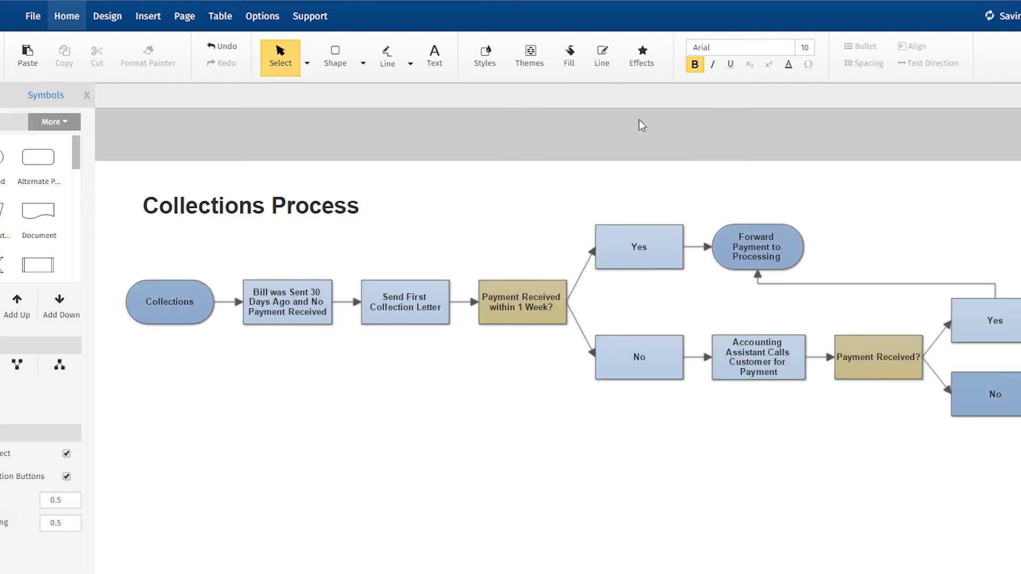
left_click(570, 74)
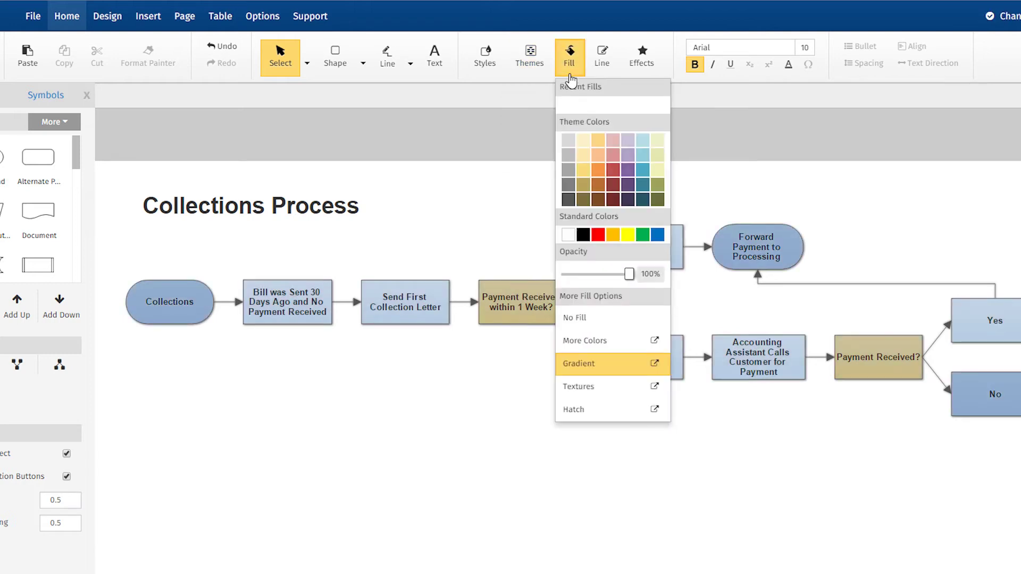
left_click(621, 365)
left_click(446, 312)
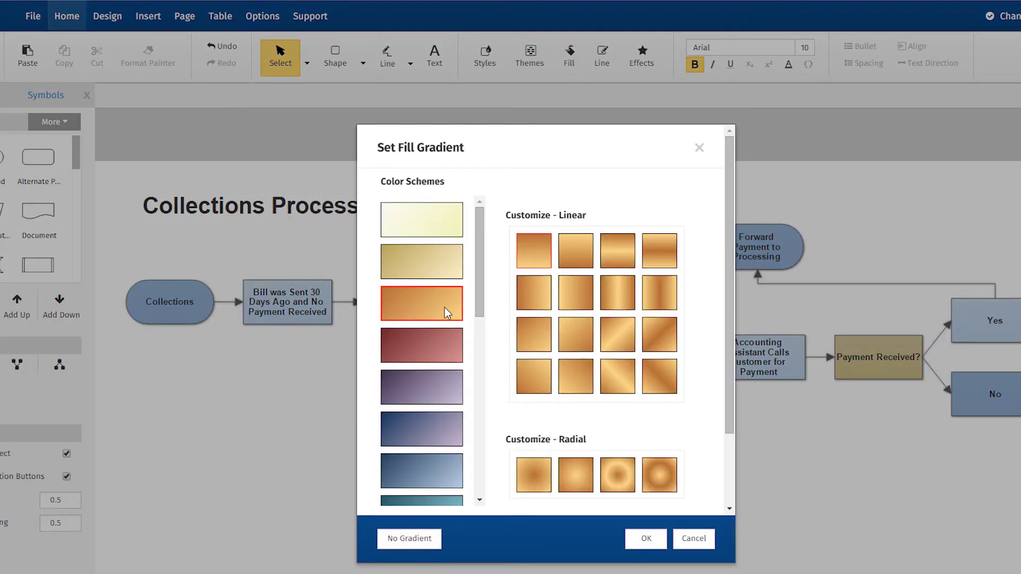
left_click(437, 395)
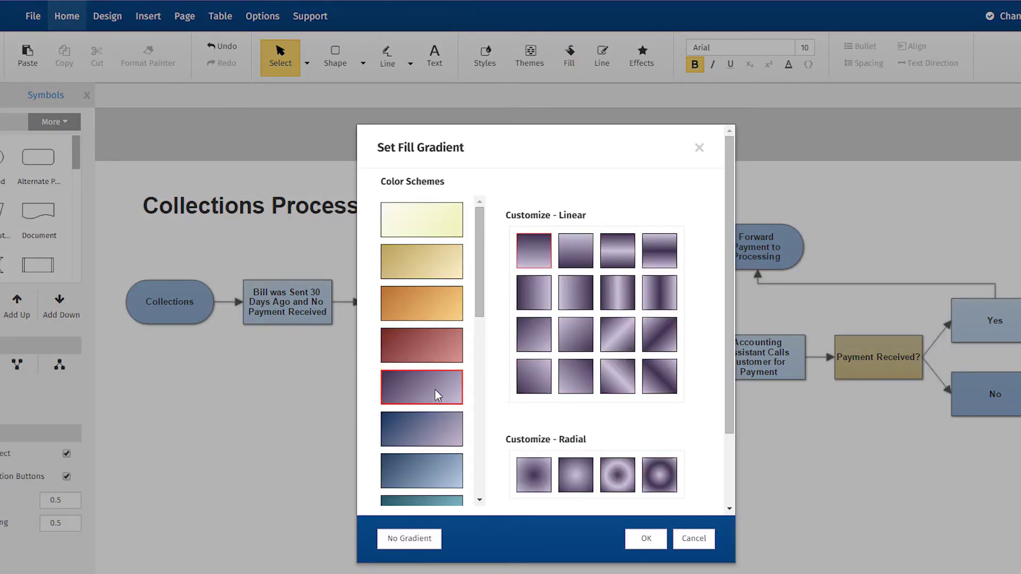
left_click(434, 427)
left_click(436, 472)
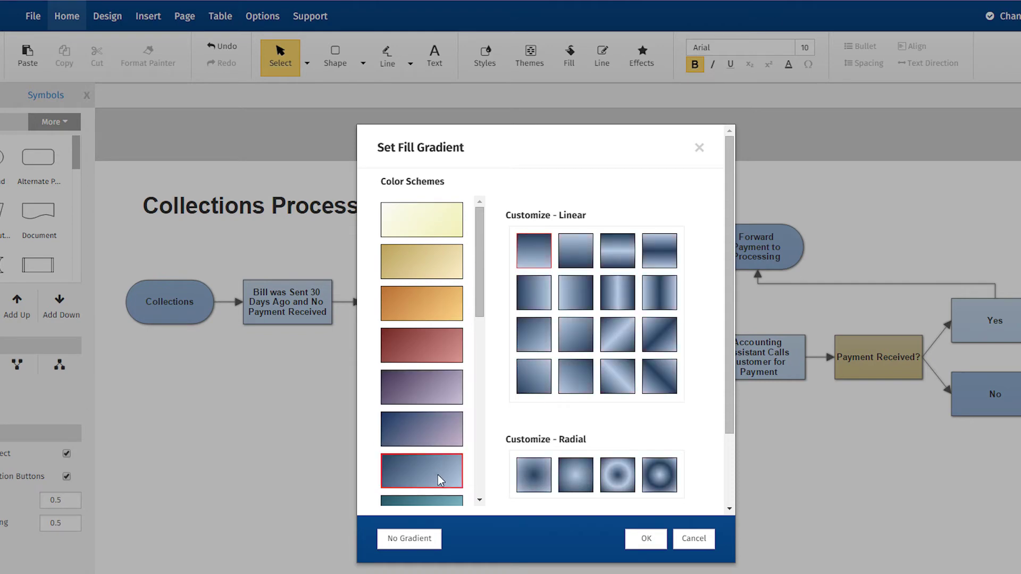
left_click(693, 539)
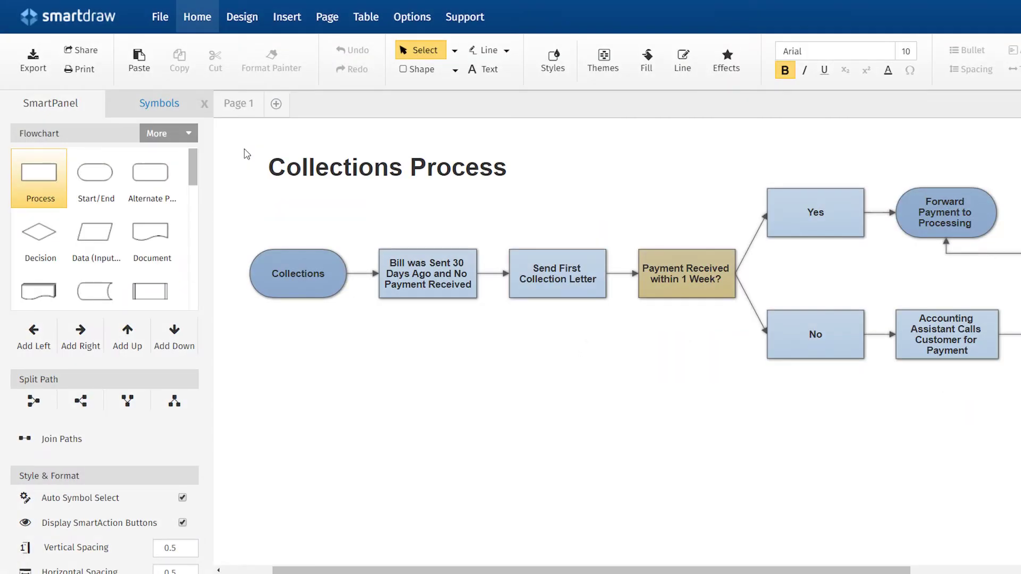
Step: Bring up Save As from the File tab for the Collections Process - Flowchart document
left_click(168, 25)
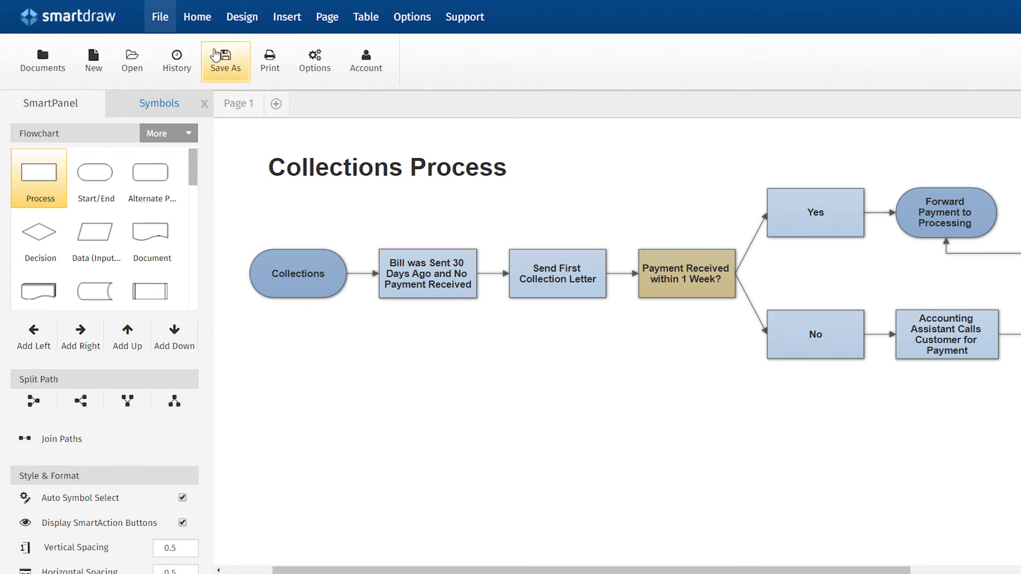
left_click(219, 57)
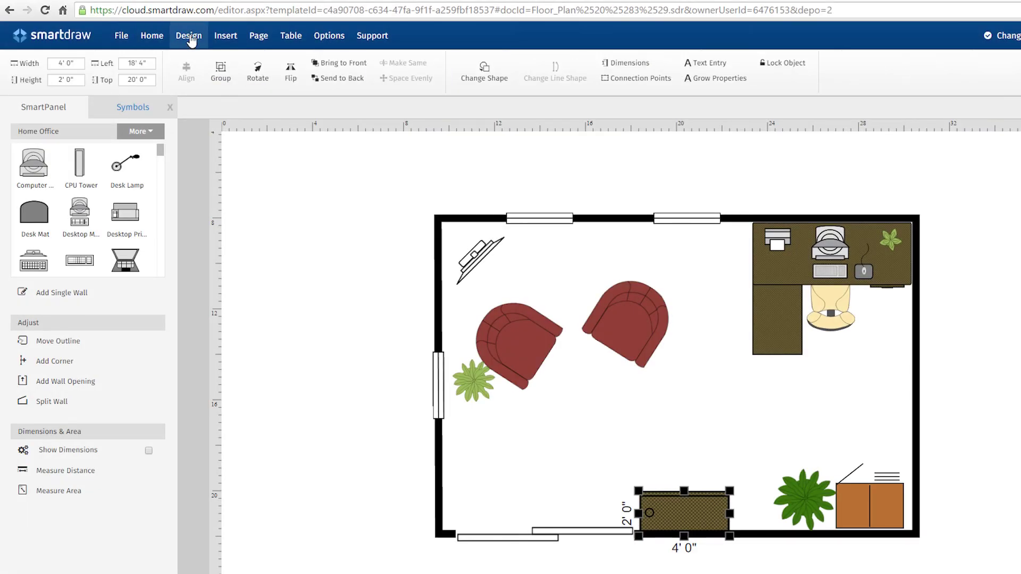
Step: Change the rug's width to 5' 0"
left_click(77, 61)
triple_click(77, 61)
type("5")
key("Return")
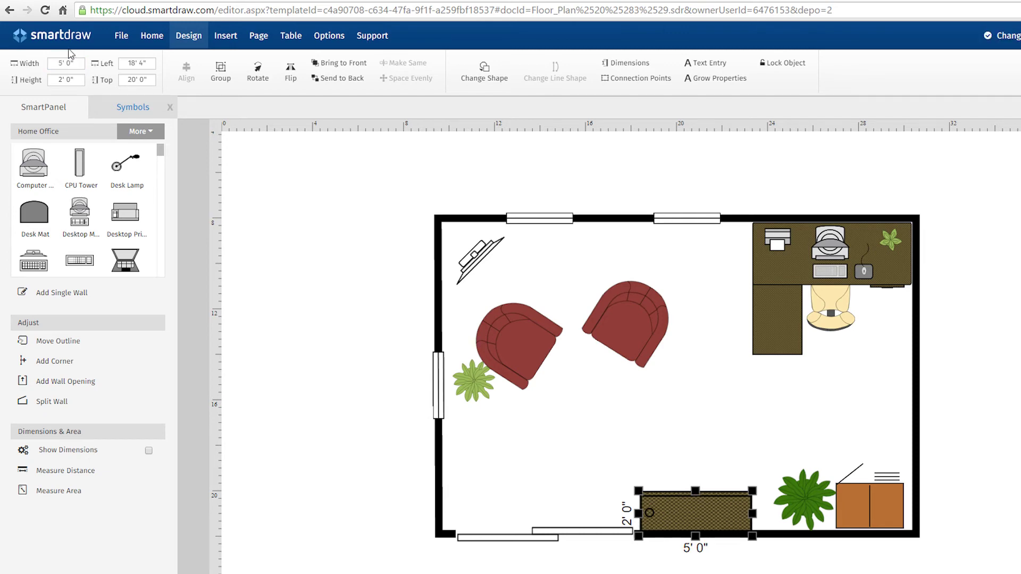
Step: Group the two armchairs and rotate the group
left_click(511, 337)
left_click(638, 326, "shift")
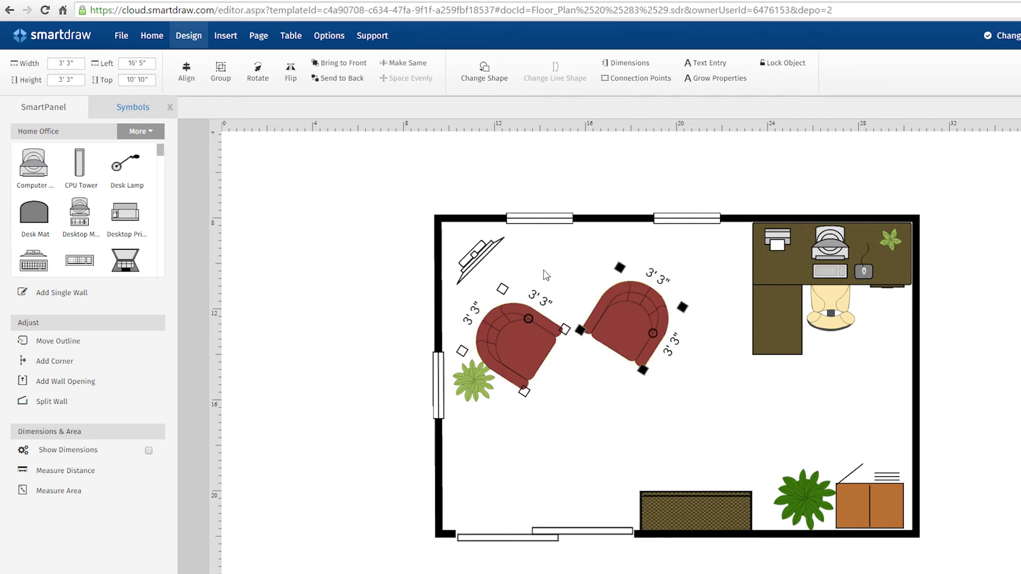
left_click(221, 72)
left_click(240, 103)
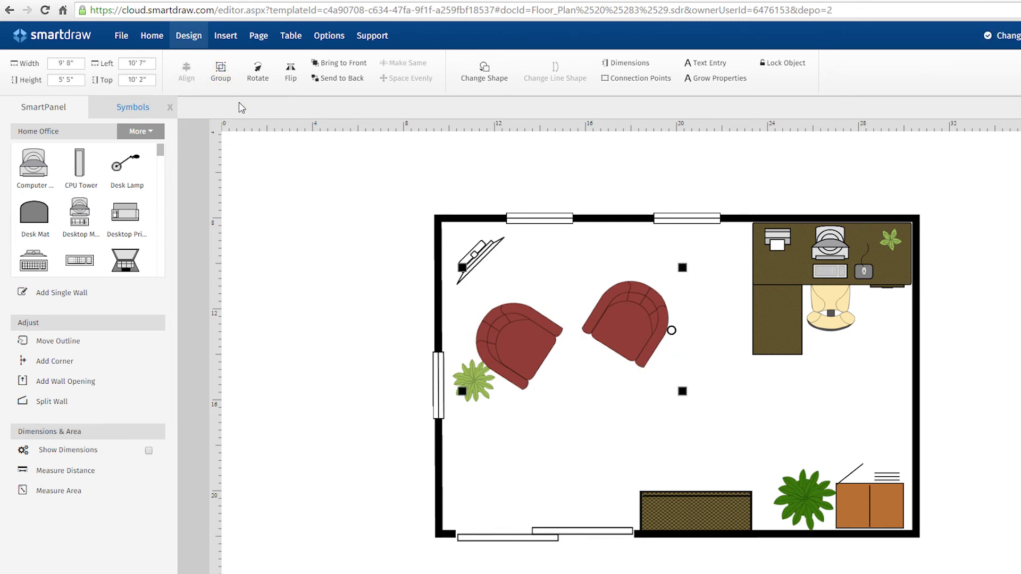
left_click(259, 74)
left_click(292, 171)
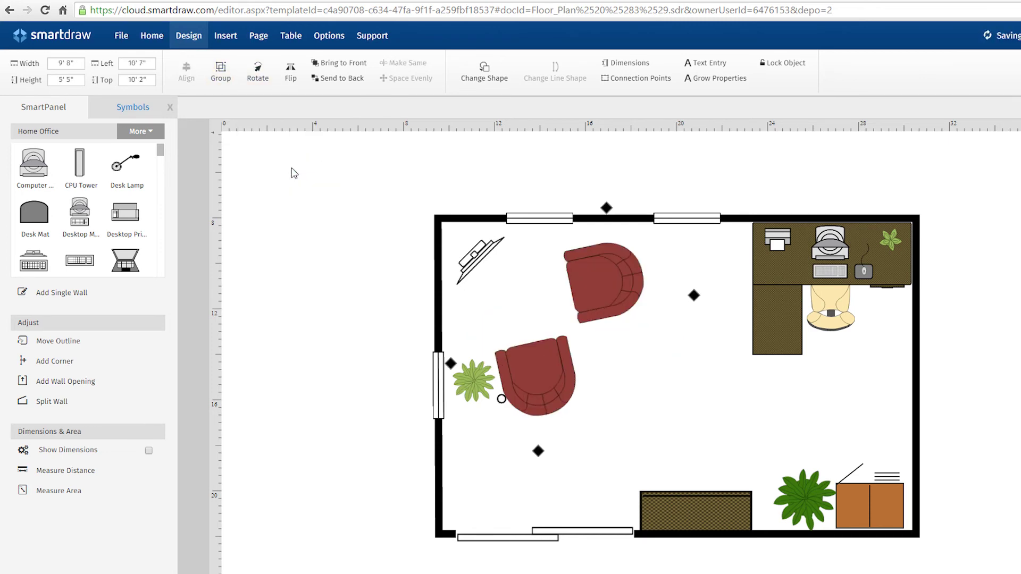
Step: Flip the L-shaped desk horizontally
left_click(760, 309)
left_click(291, 75)
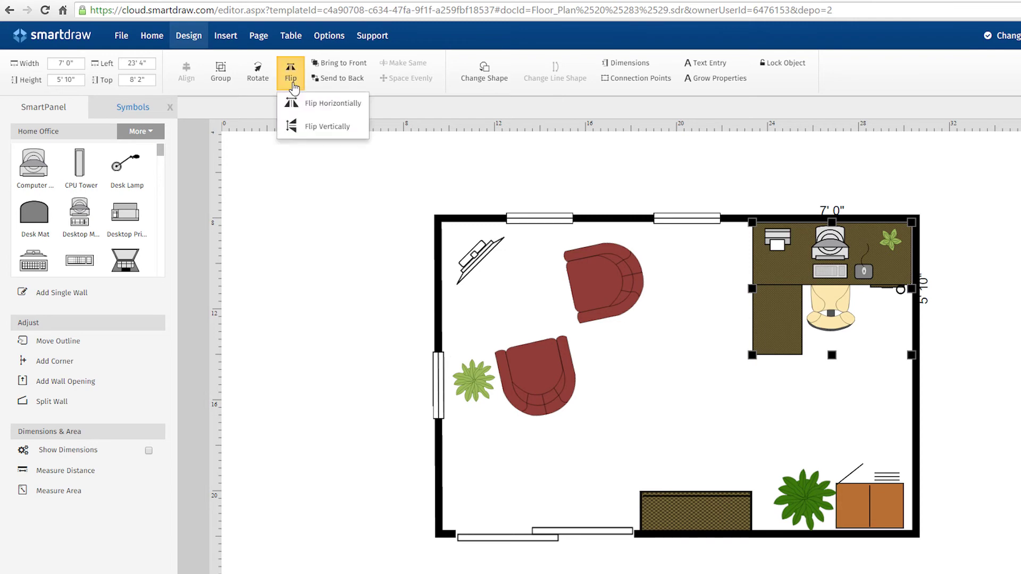
left_click(304, 103)
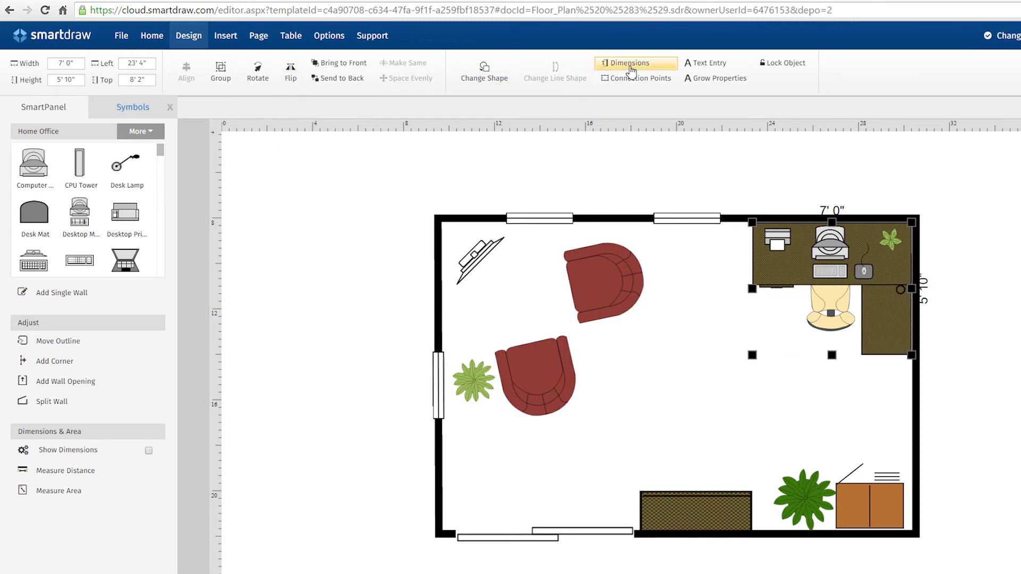
Step: Check the desk's dimension and text entry settings, then open its connection point settings
left_click(630, 66)
left_click(734, 157)
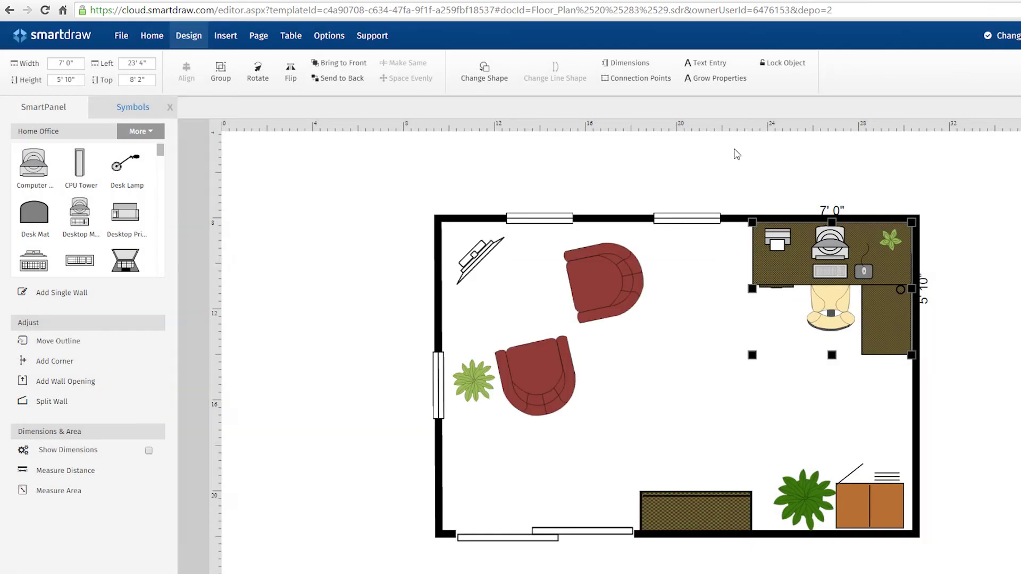
left_click(708, 64)
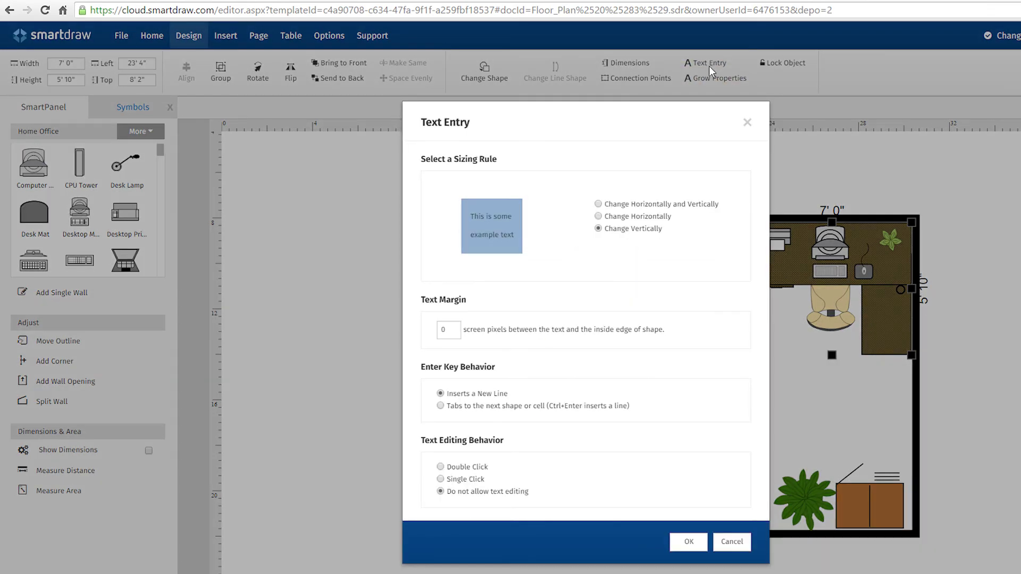
left_click(743, 124)
left_click(638, 79)
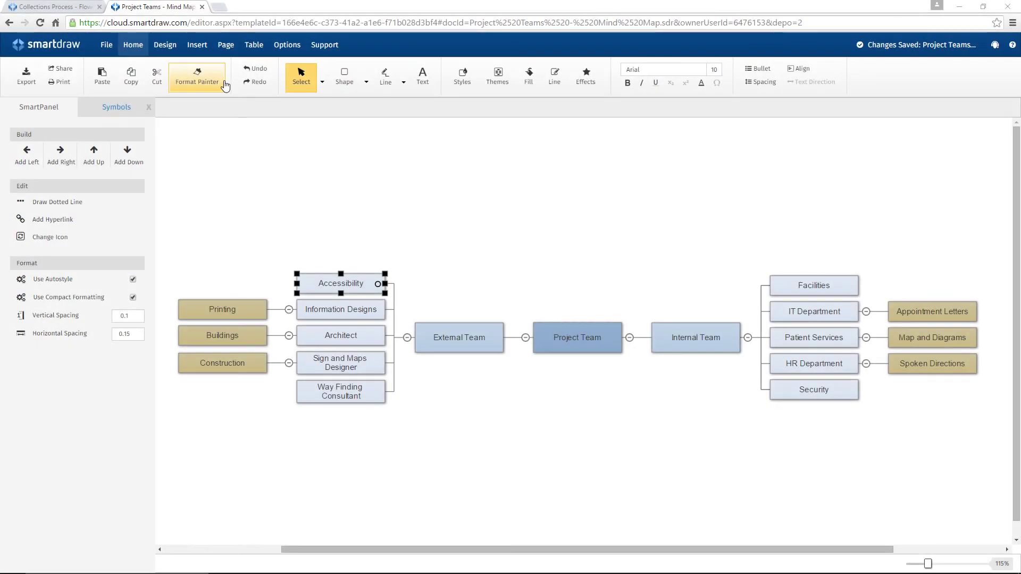
Step: Attach a note reading "Let's discus" to the Accessibility shape
left_click(197, 45)
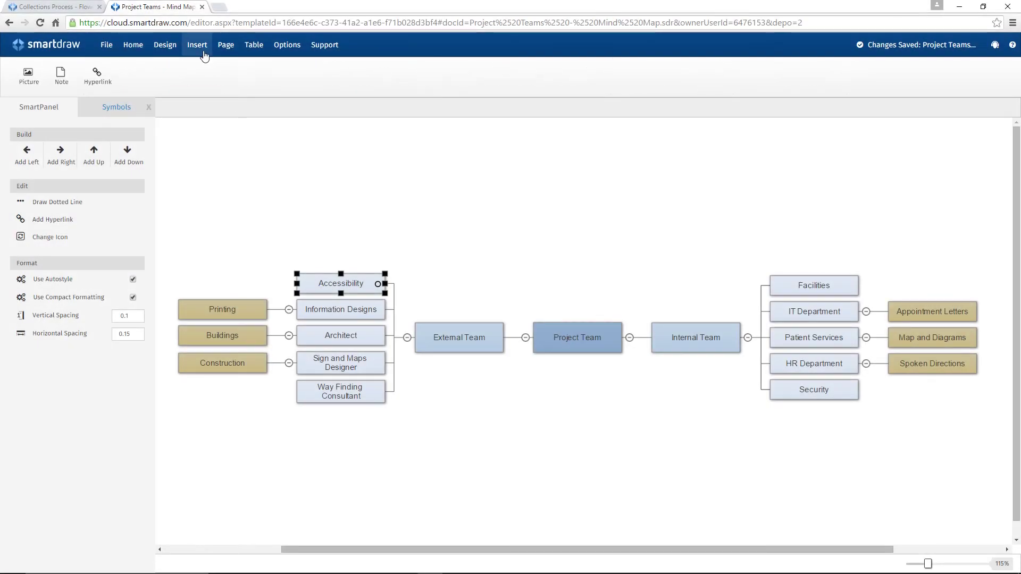
left_click(61, 77)
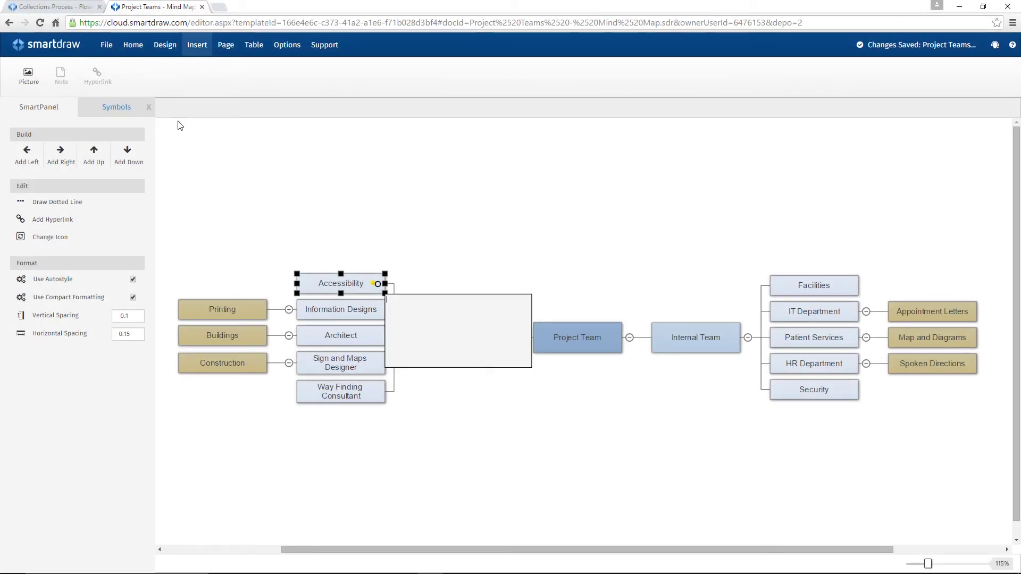
type("Let's discuss this")
Step: Add a hyperlink to Construction using the pasted floor-plan page address
left_click(224, 156)
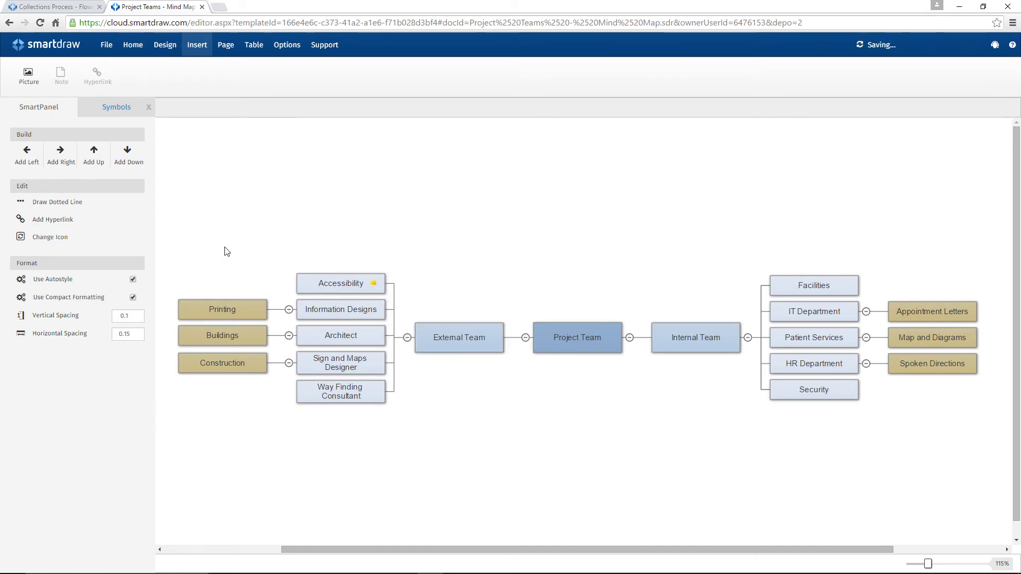
left_click(223, 362)
left_click(53, 219)
type("http://www.smartdraw.com")
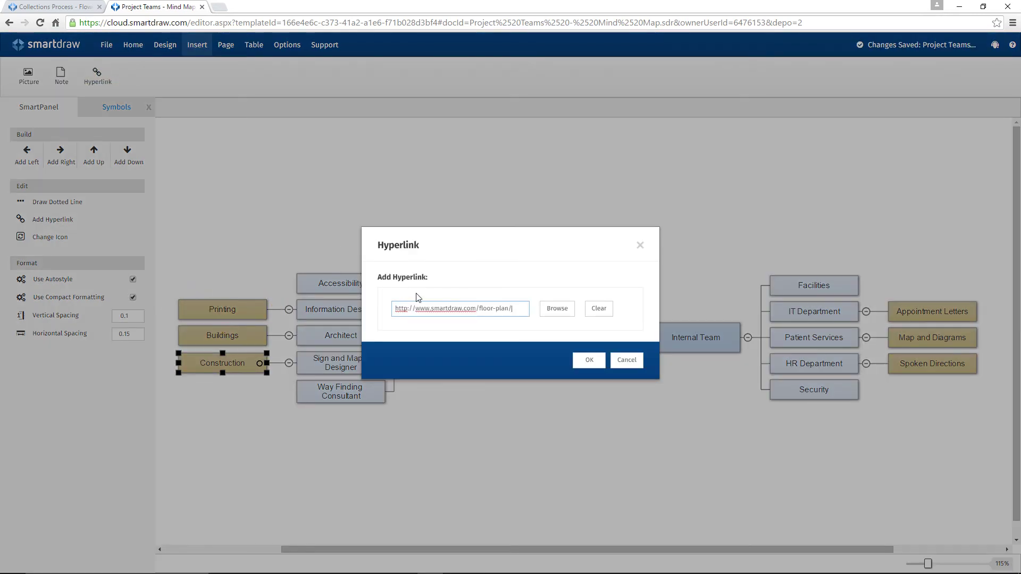
left_click(590, 360)
Step: Set the page background colour to pale yellow
left_click(225, 45)
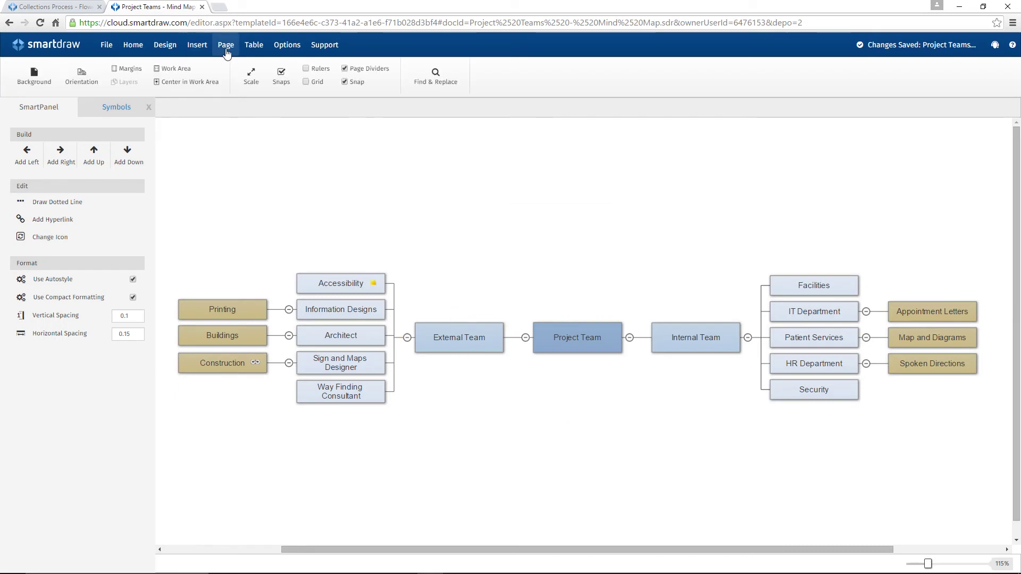
left_click(34, 76)
left_click(35, 145)
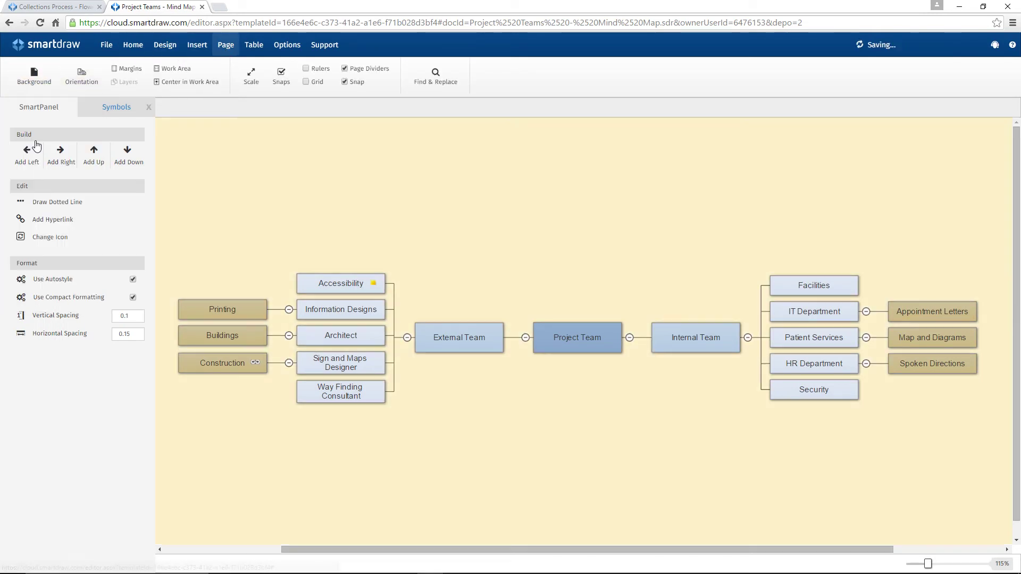
Step: Leave the work area size unchanged and turn on rulers and the grid
left_click(176, 69)
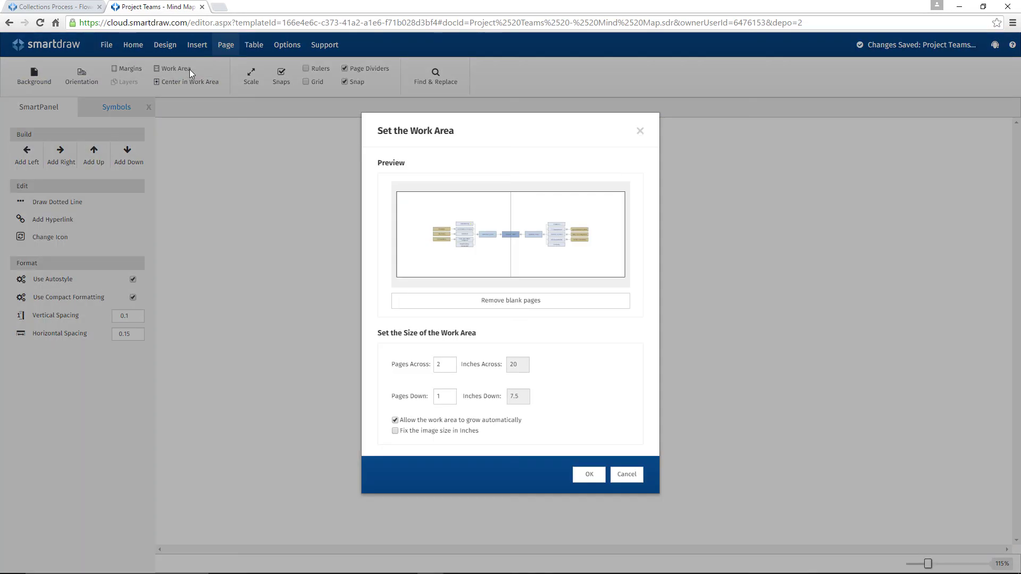
left_click(640, 131)
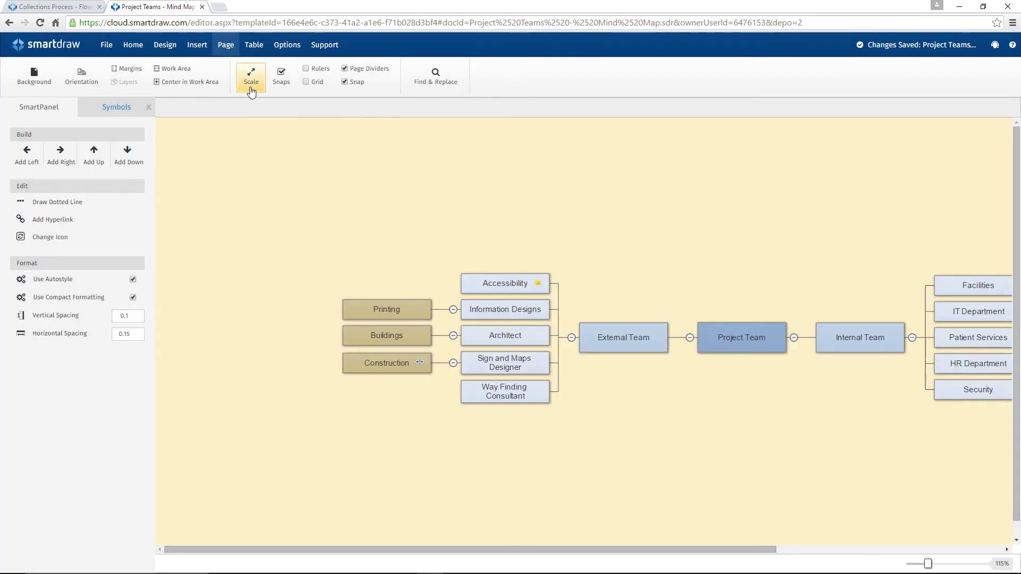
left_click(251, 90)
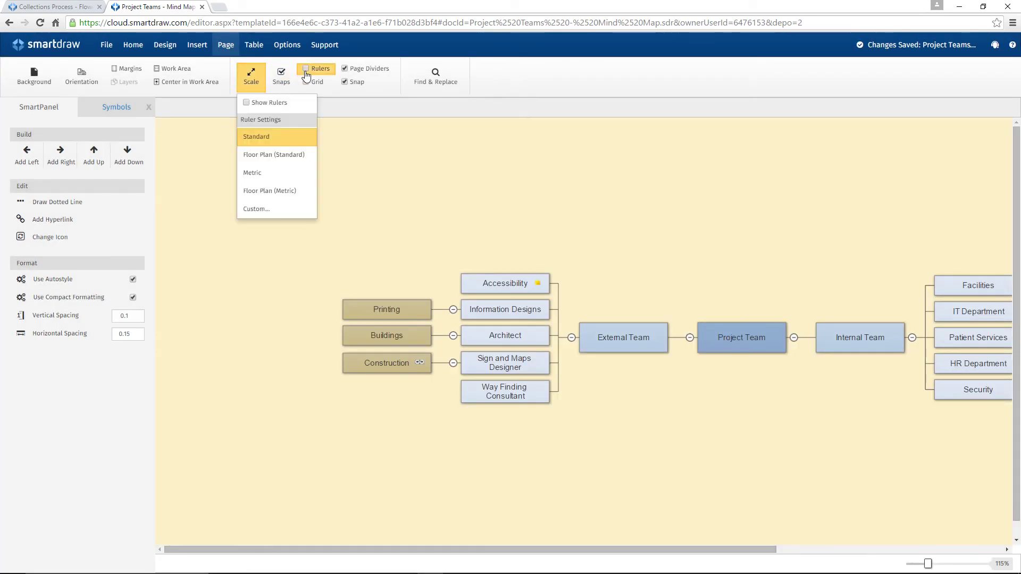
left_click(307, 69)
left_click(307, 83)
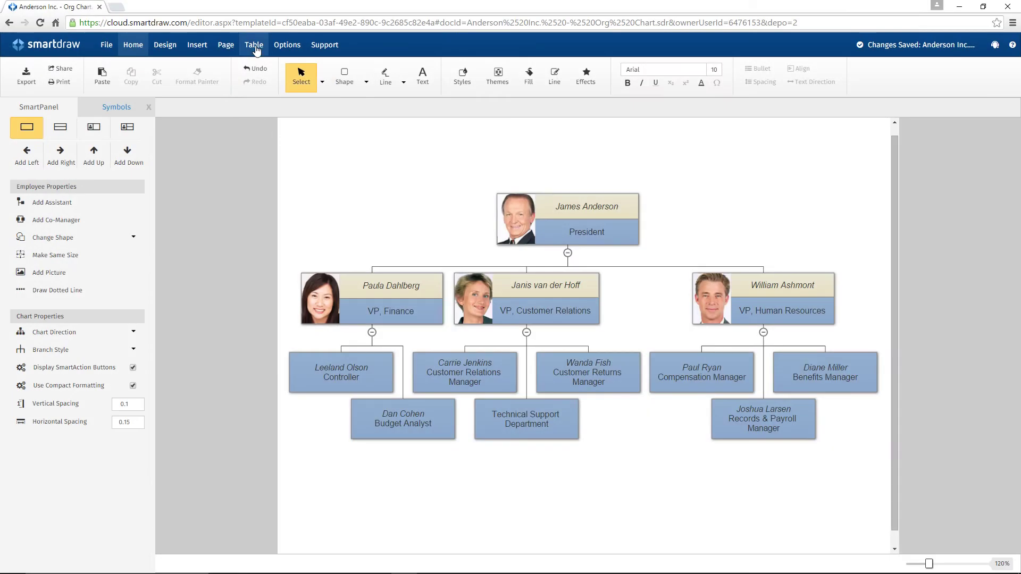
Step: Insert a table in the Technical Support Department box, make it 6 rows, and split a fourth-row cell
left_click(254, 46)
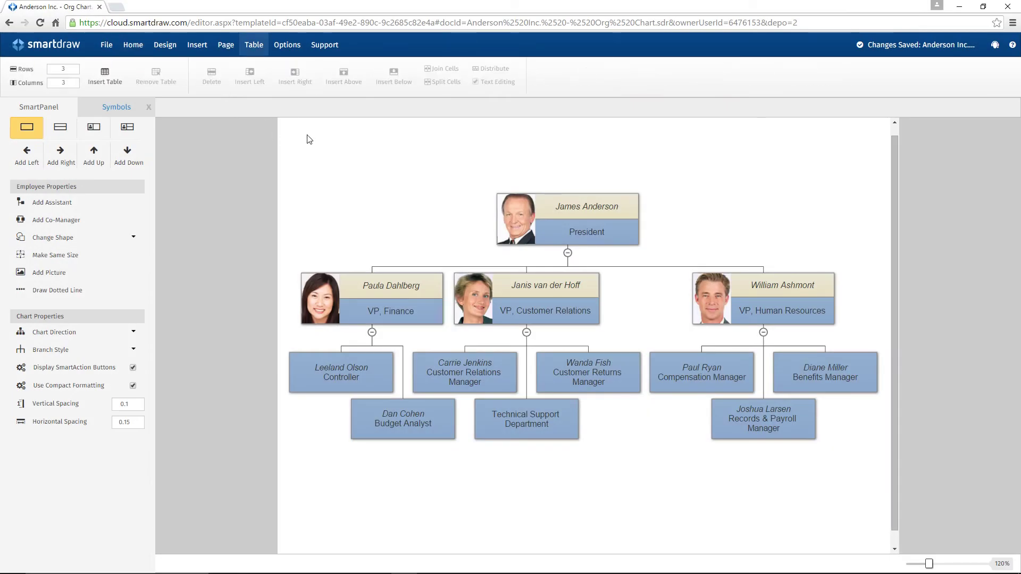
left_click(513, 420)
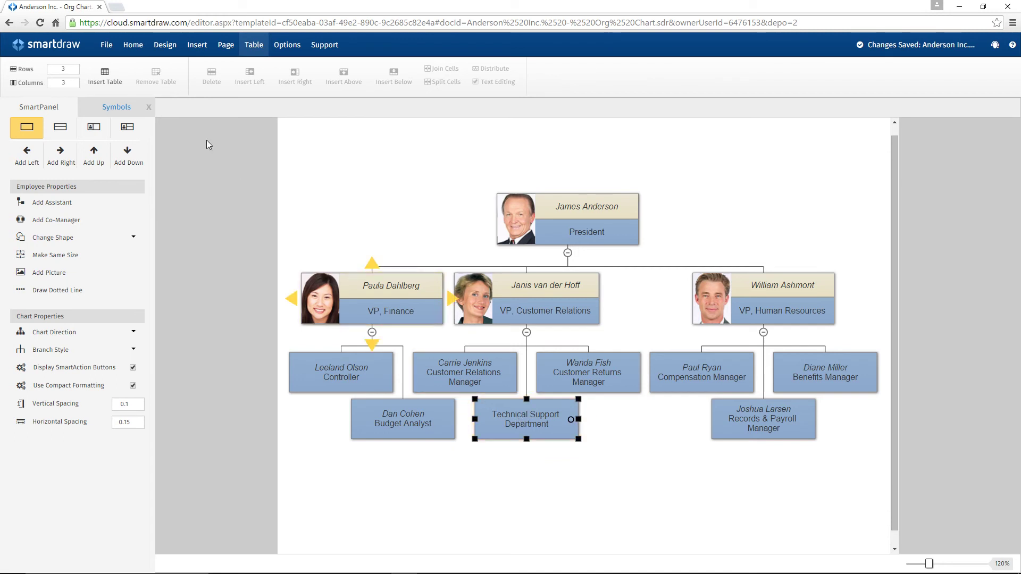
left_click(113, 83)
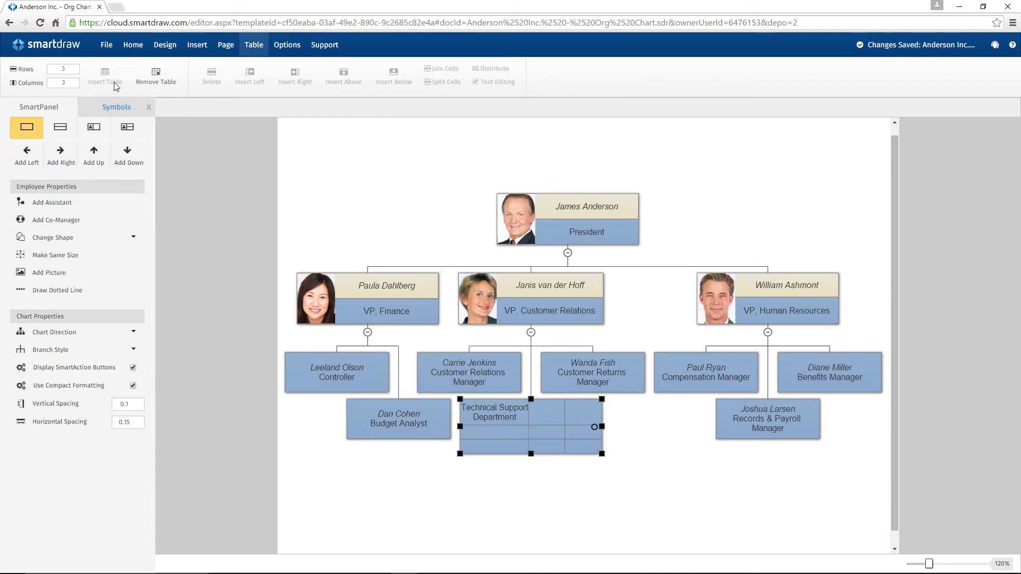
left_click(69, 69)
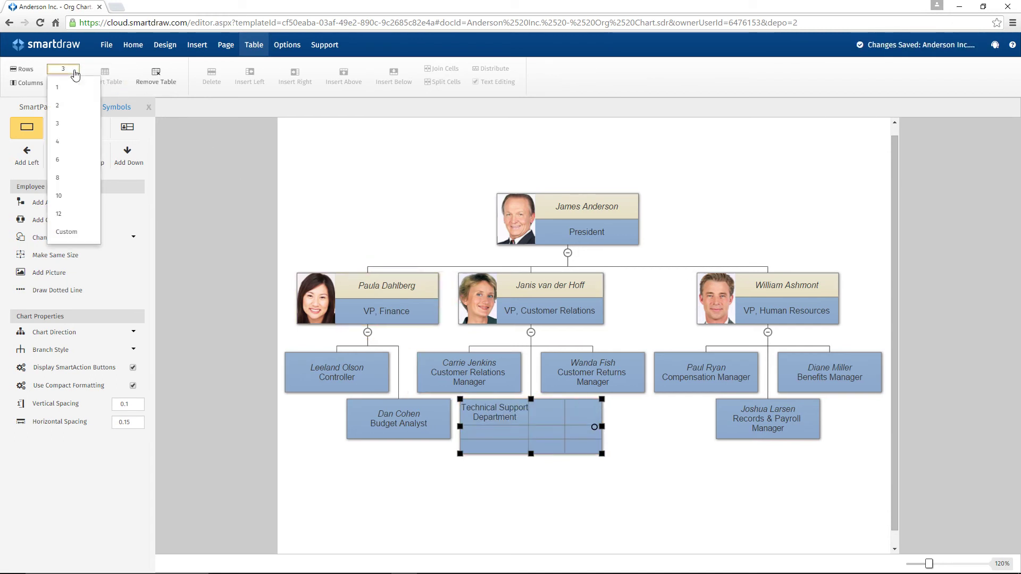
left_click(69, 160)
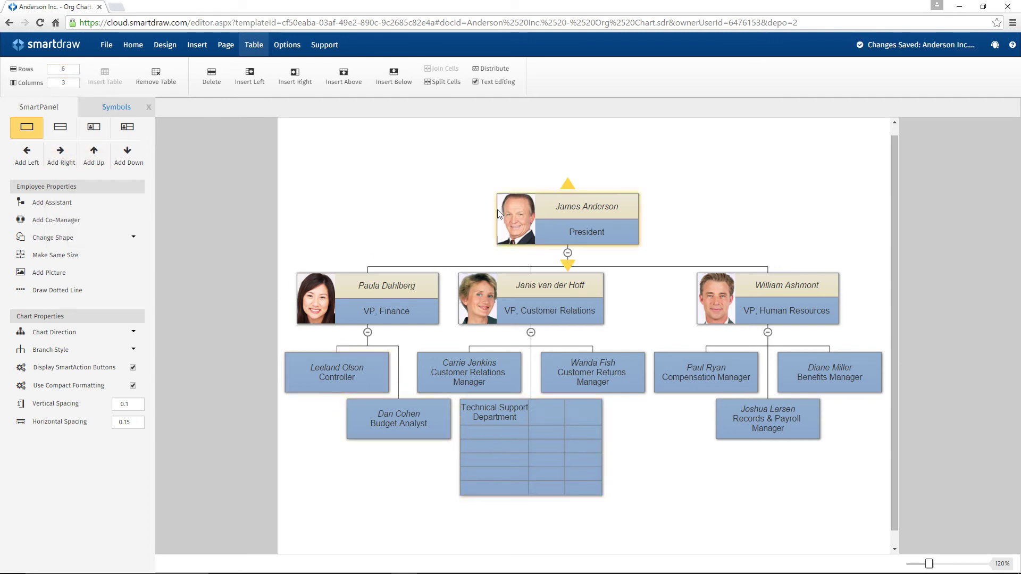
left_click(451, 84)
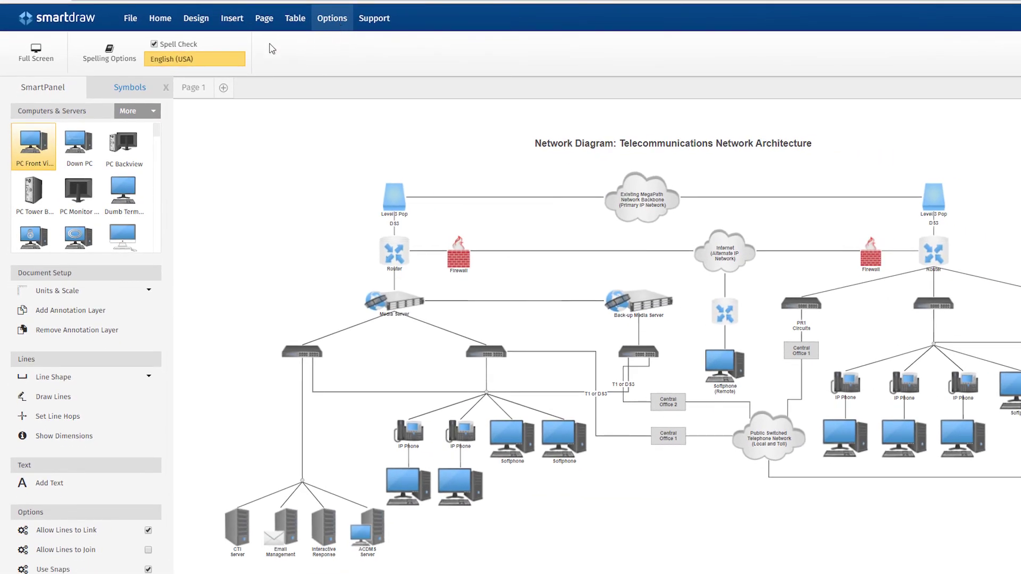
left_click(54, 53)
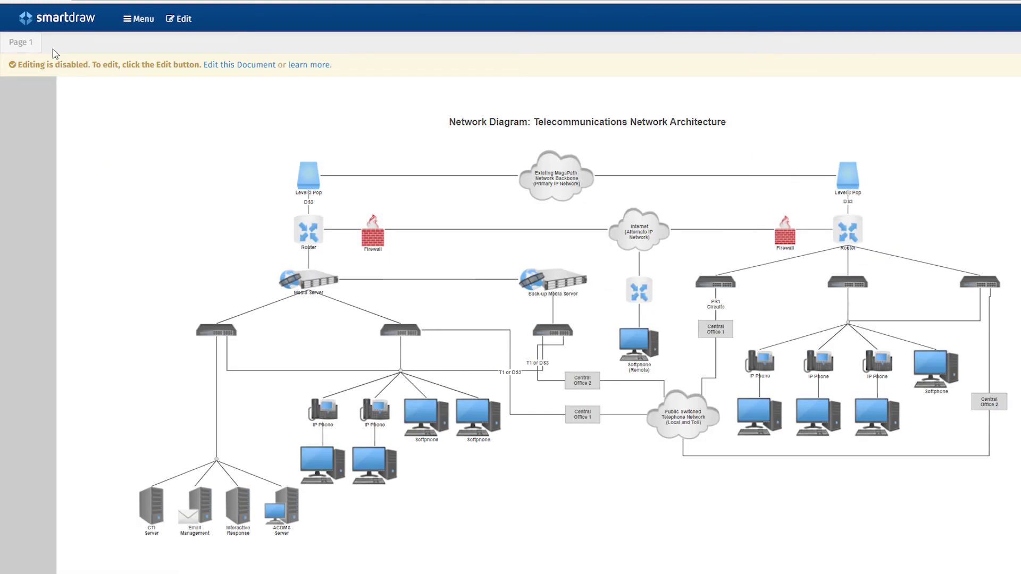
left_click(181, 21)
left_click(122, 53)
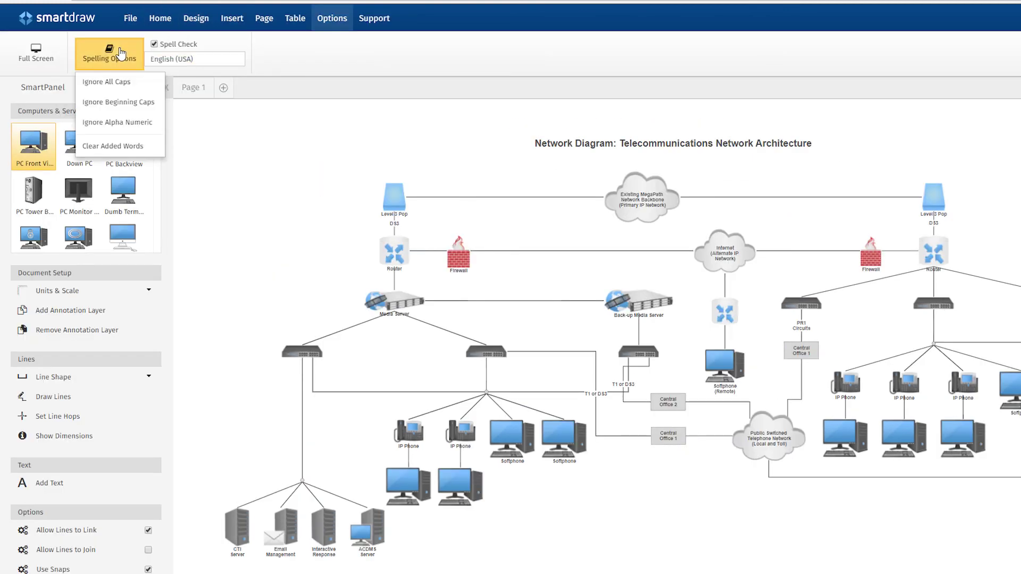
left_click(198, 61)
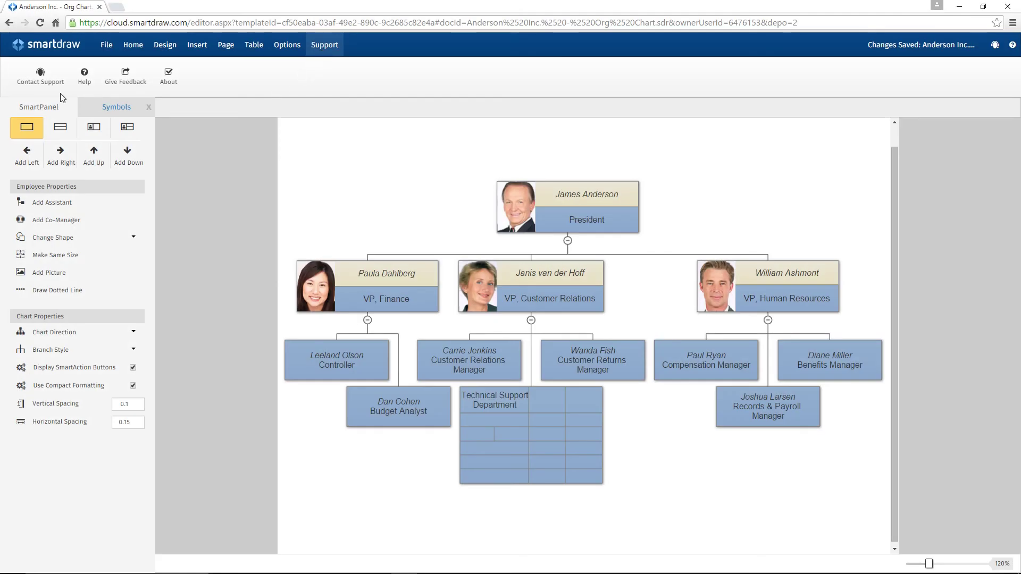
left_click(43, 82)
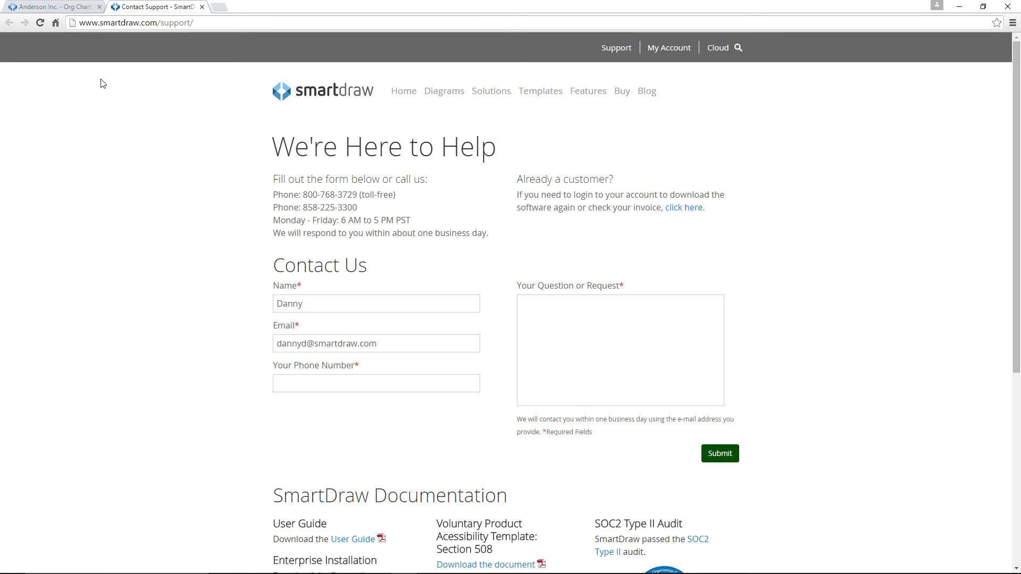
left_click(202, 8)
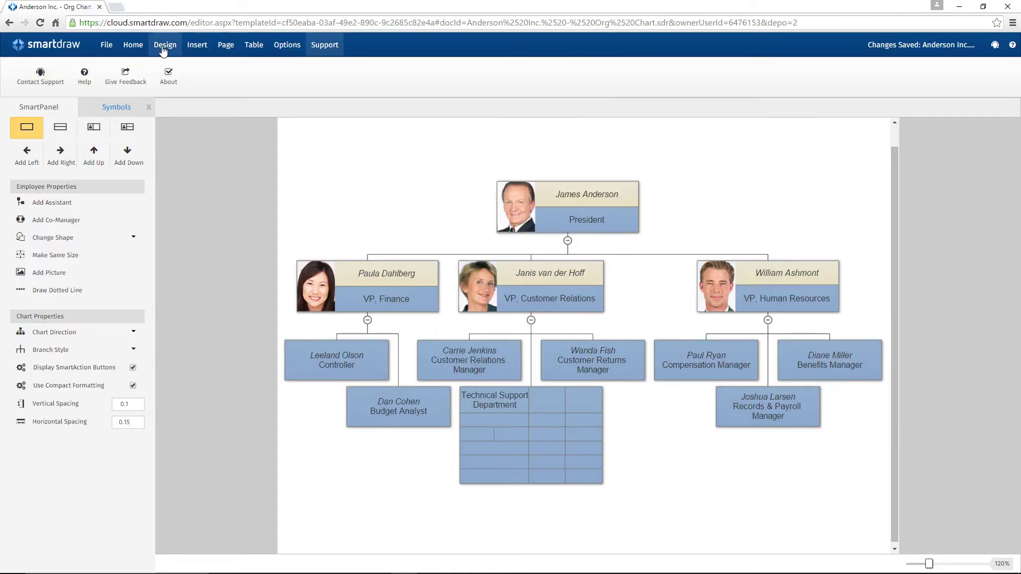
left_click(85, 80)
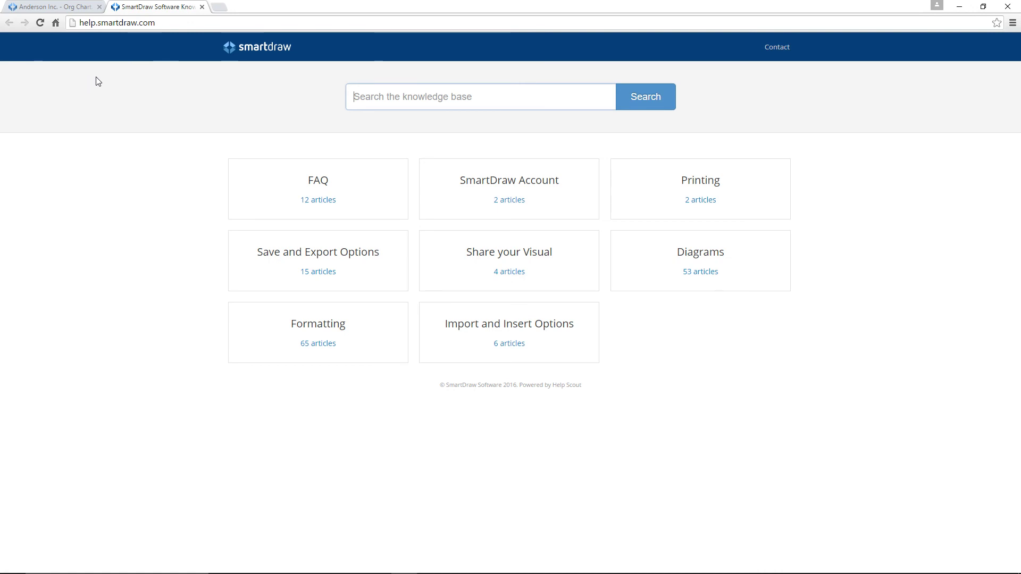
left_click(203, 8)
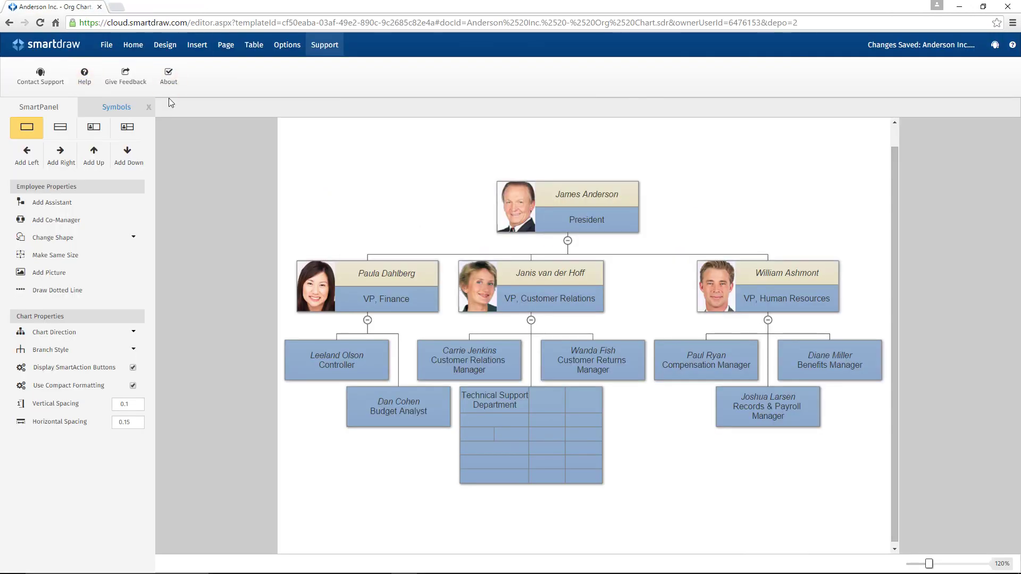
left_click(132, 81)
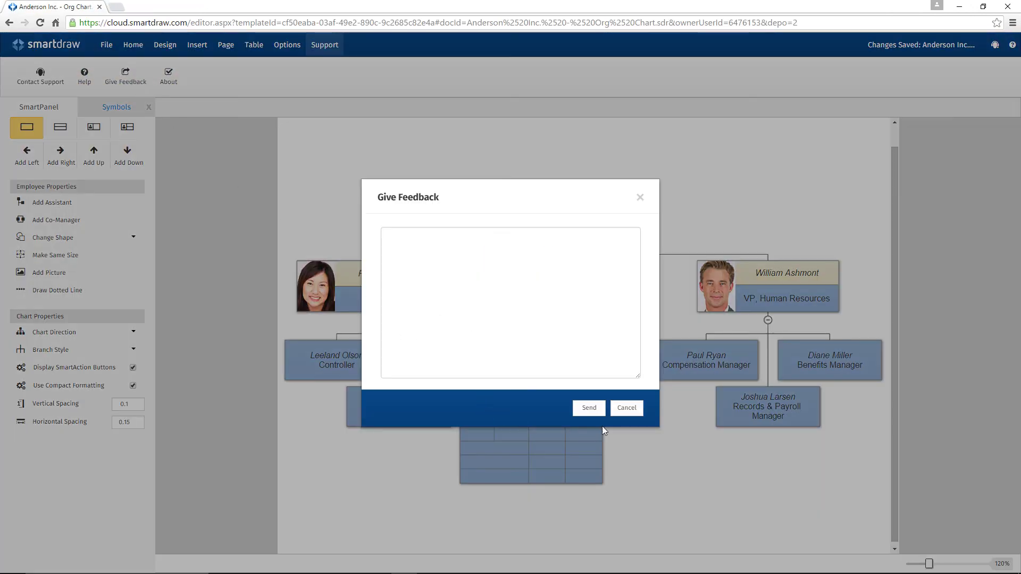
left_click(628, 408)
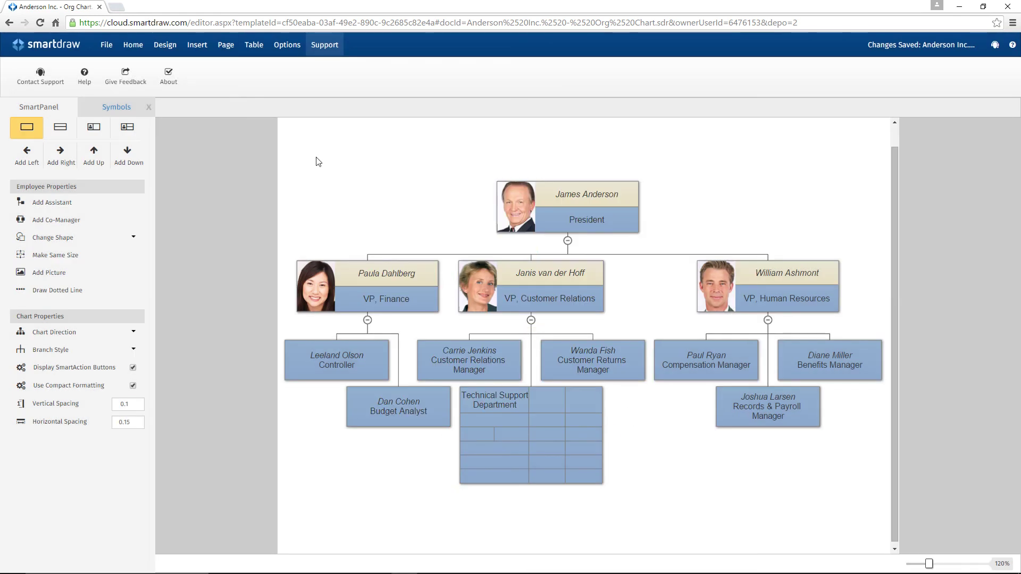
Step: Show the context menu for the empty canvas, then for the Budget Analyst shape
right_click(352, 176)
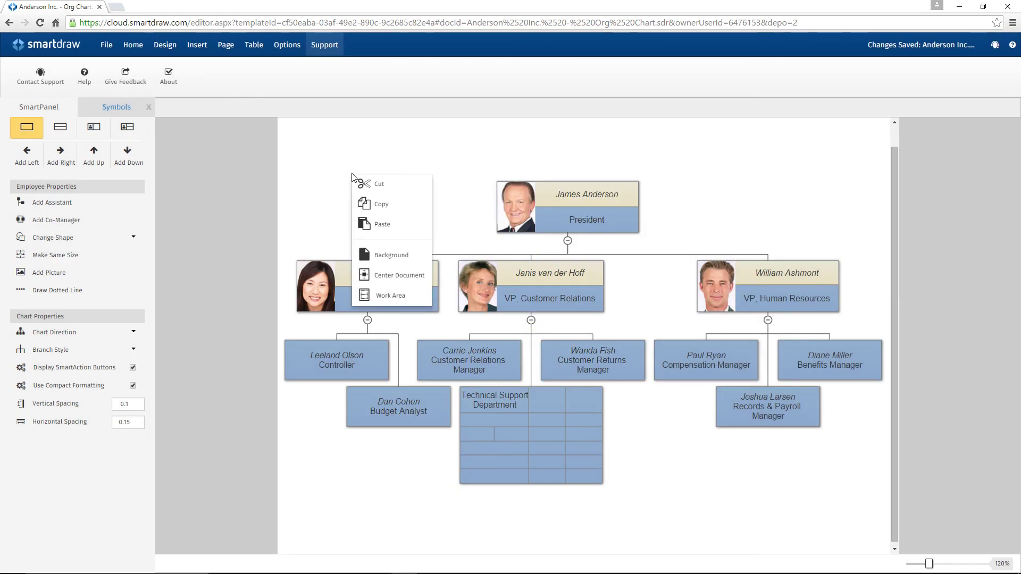
right_click(388, 403)
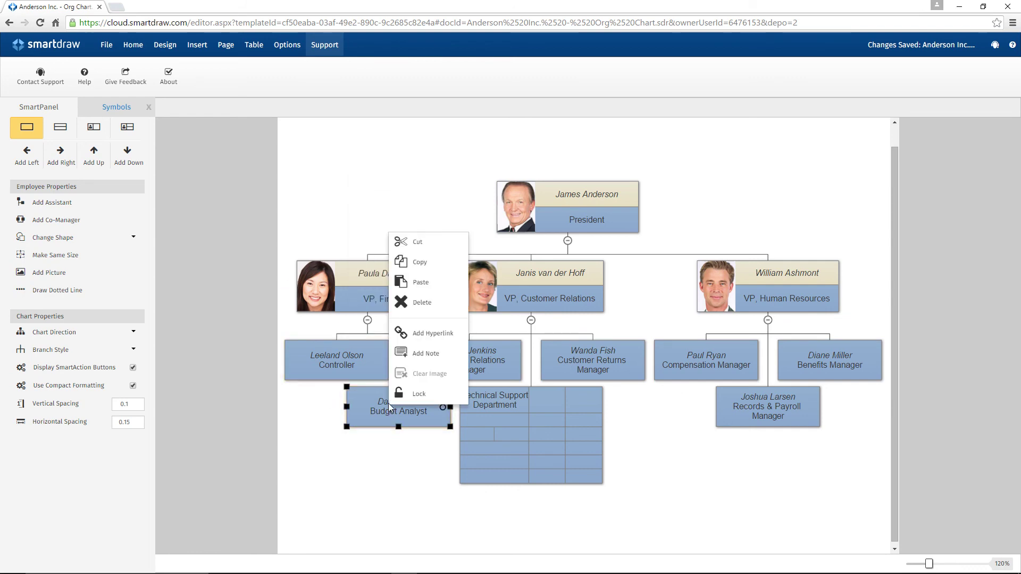